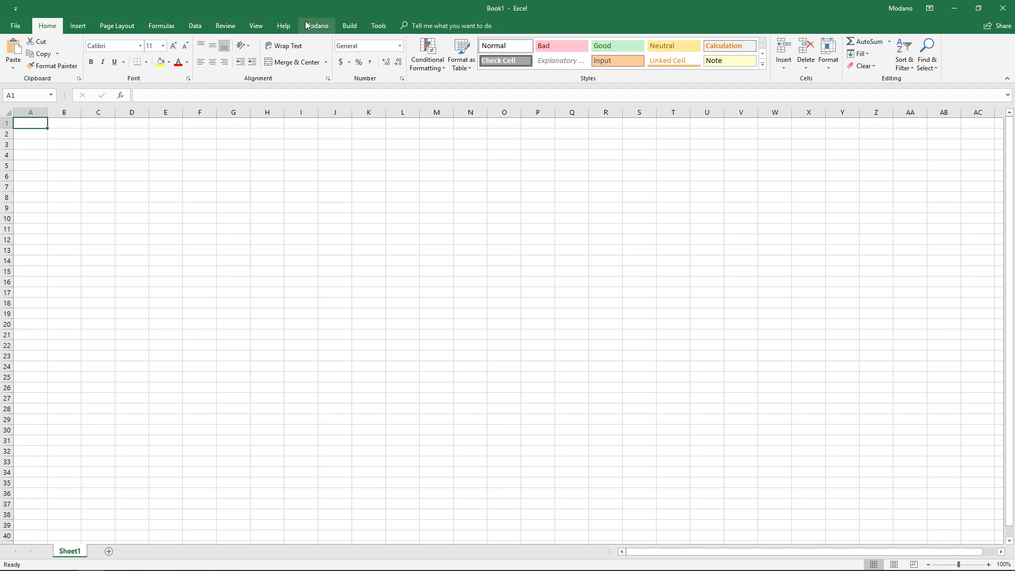
Step: Create a new Modano workbook from the Property Feasibility template
left_click(316, 26)
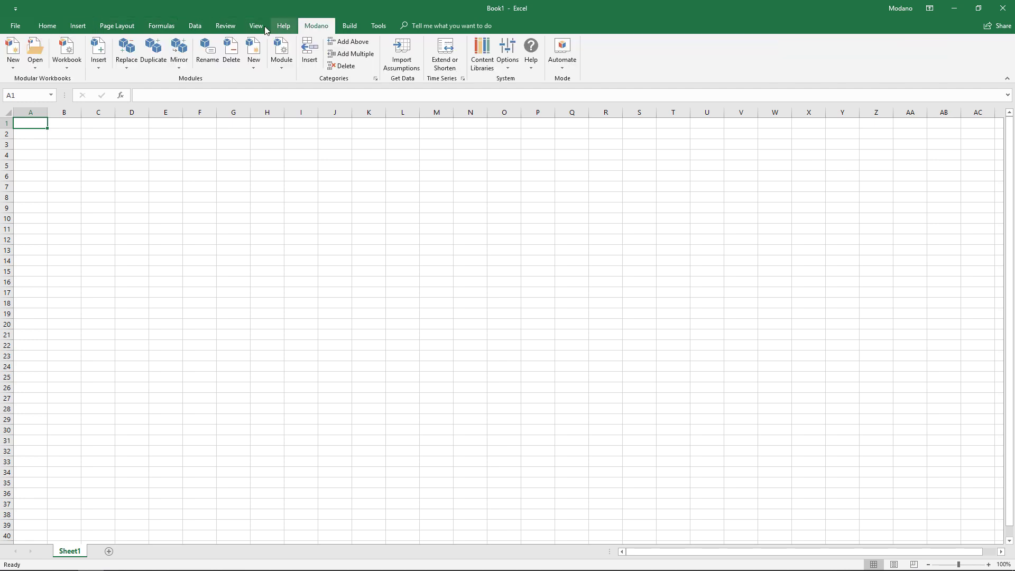
left_click(13, 49)
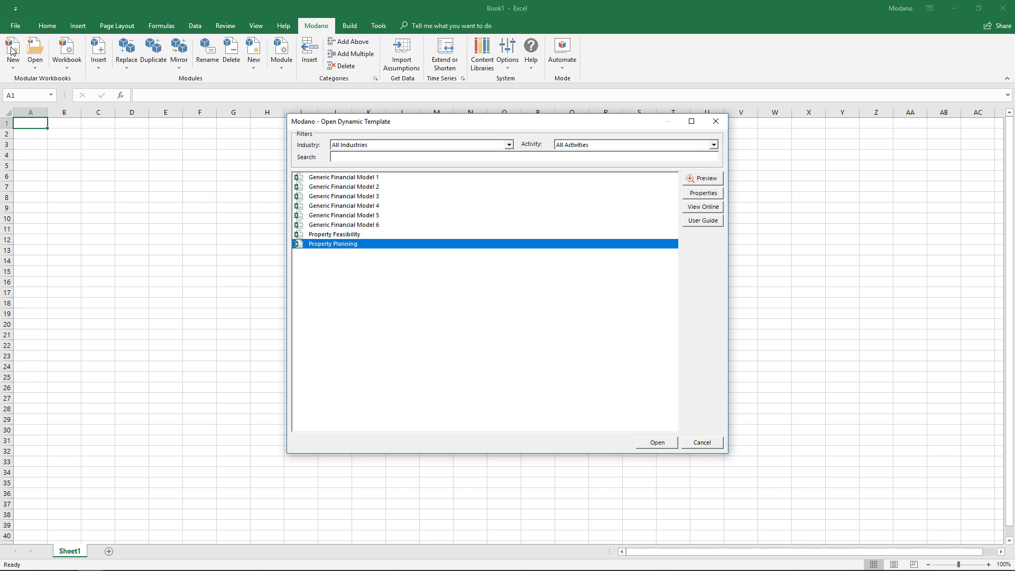
left_click(343, 236)
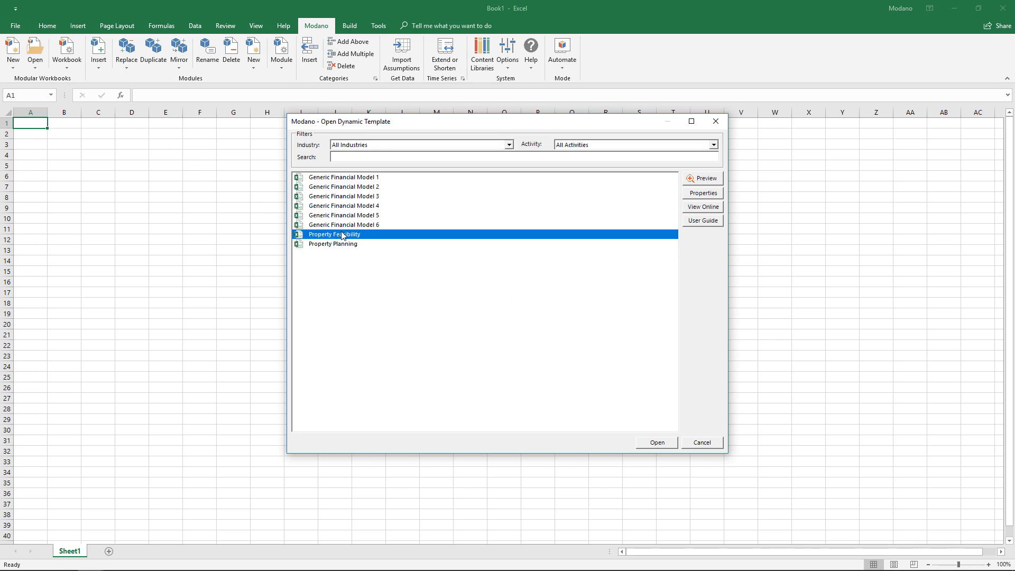
left_click(657, 443)
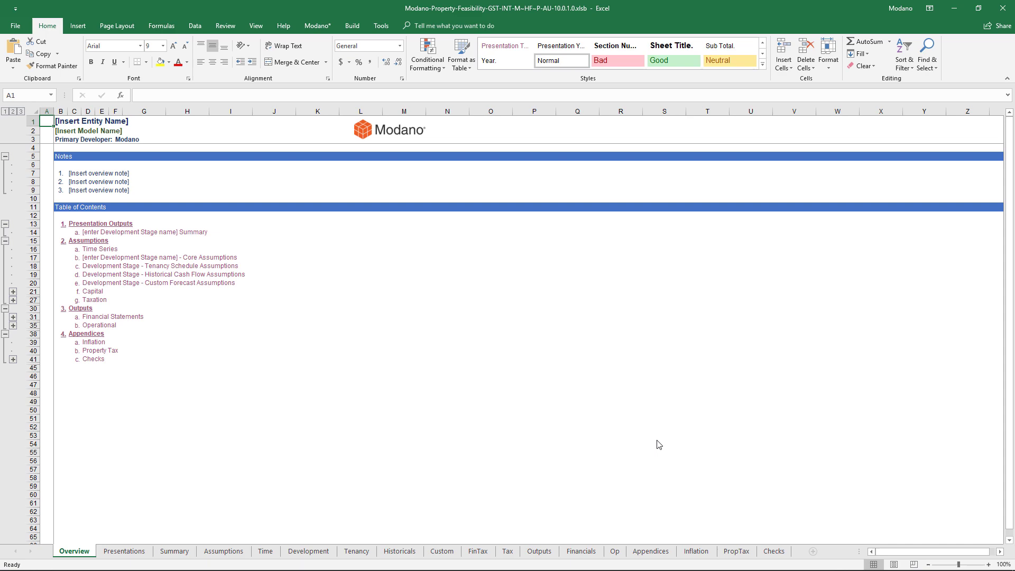
Step: Show the Development sheet, then list Modano's Open choices: From File, From Web and Example Models
left_click(317, 553)
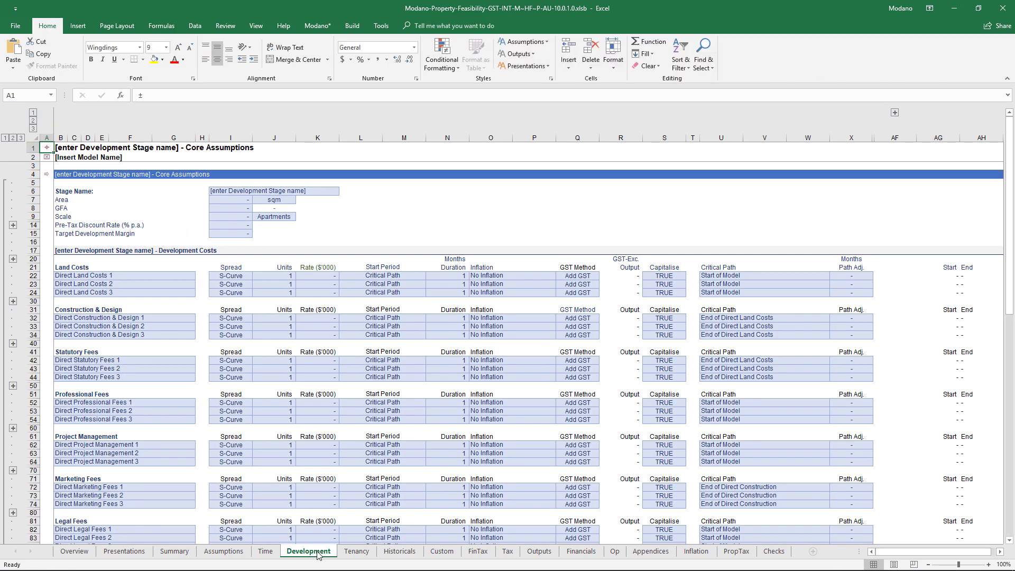
left_click(314, 29)
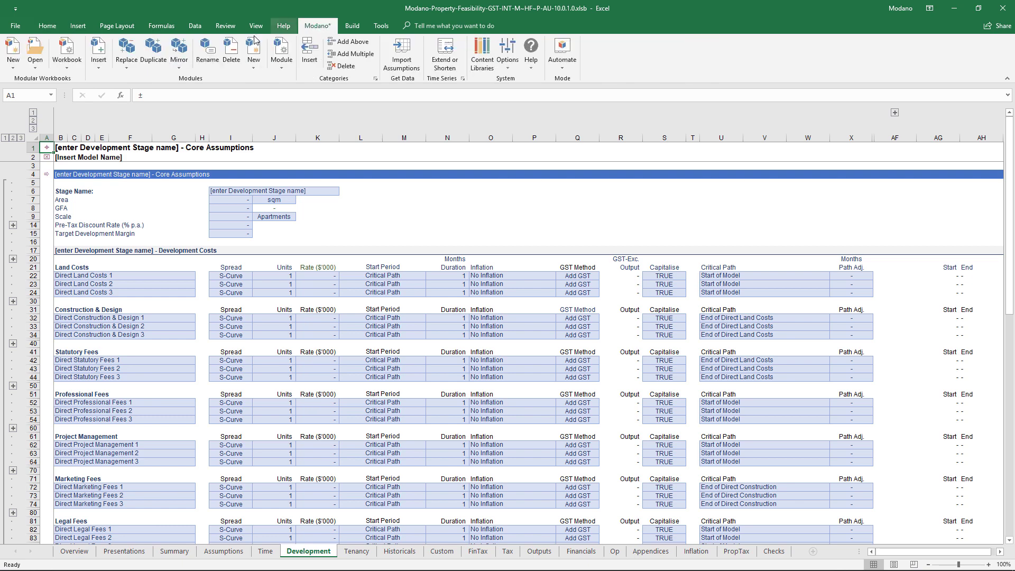
left_click(36, 66)
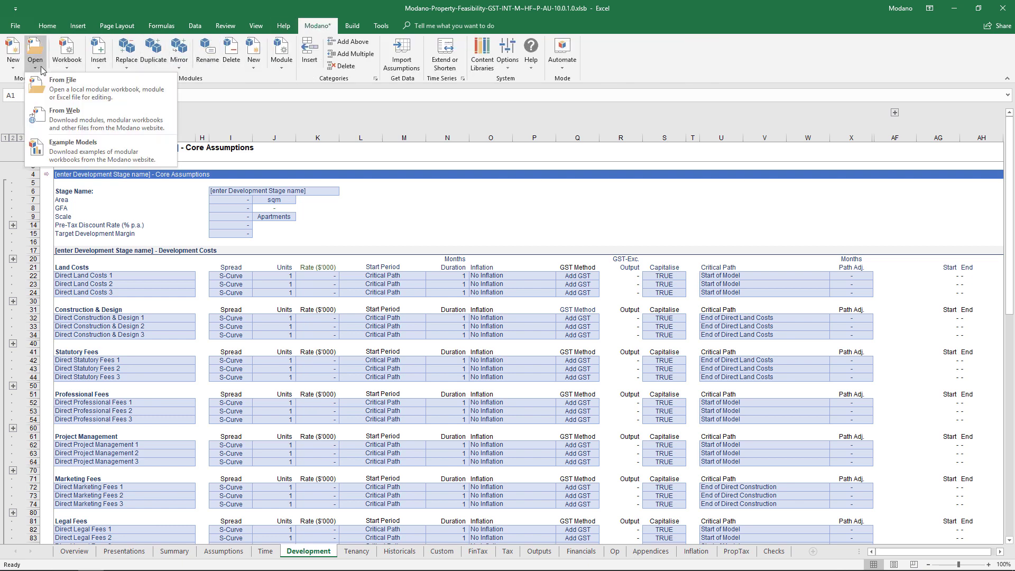
Step: Open the Property Feasibility Example model for The Needle Apartments from Example Models
left_click(170, 160)
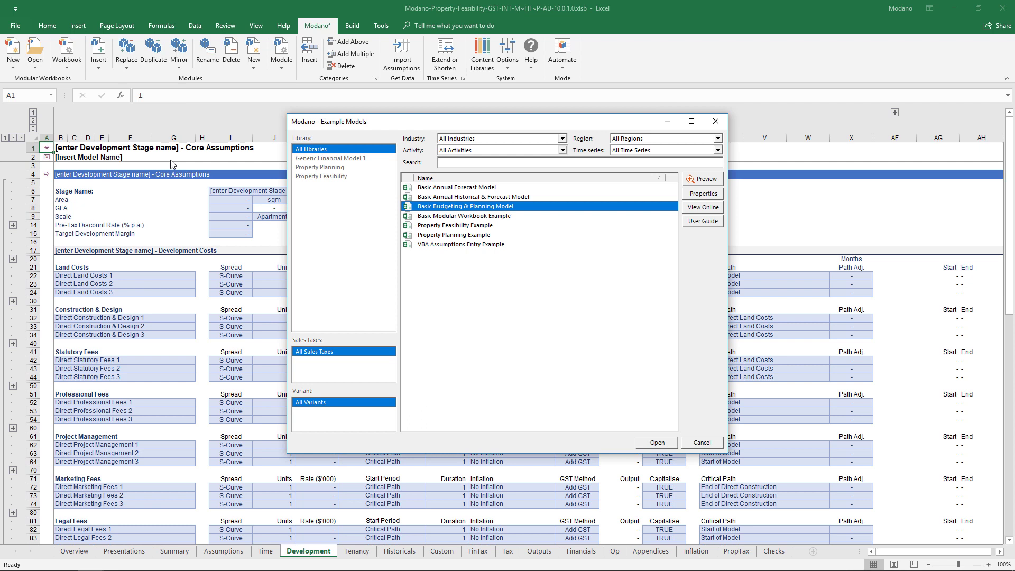
left_click(471, 229)
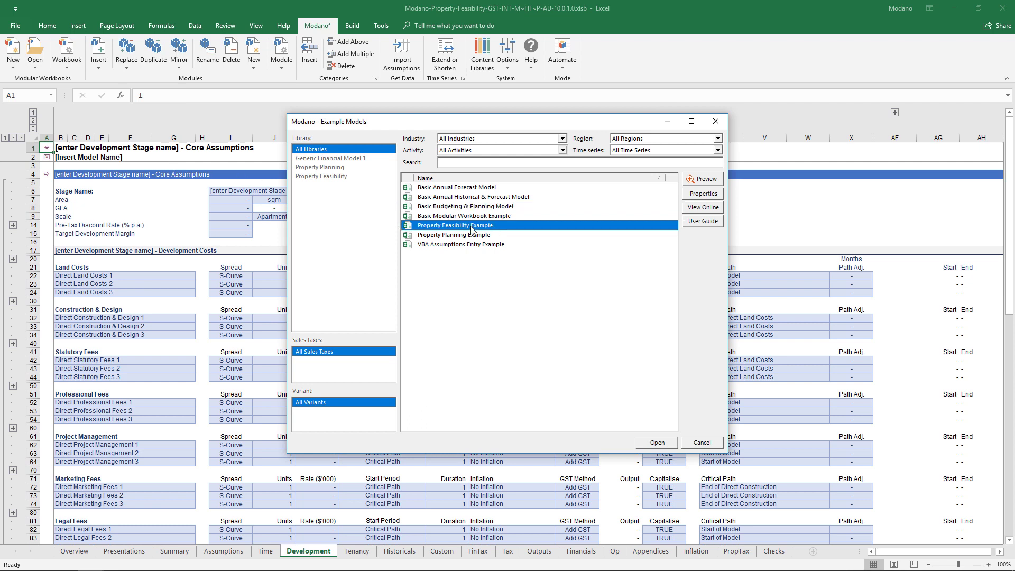
left_click(648, 443)
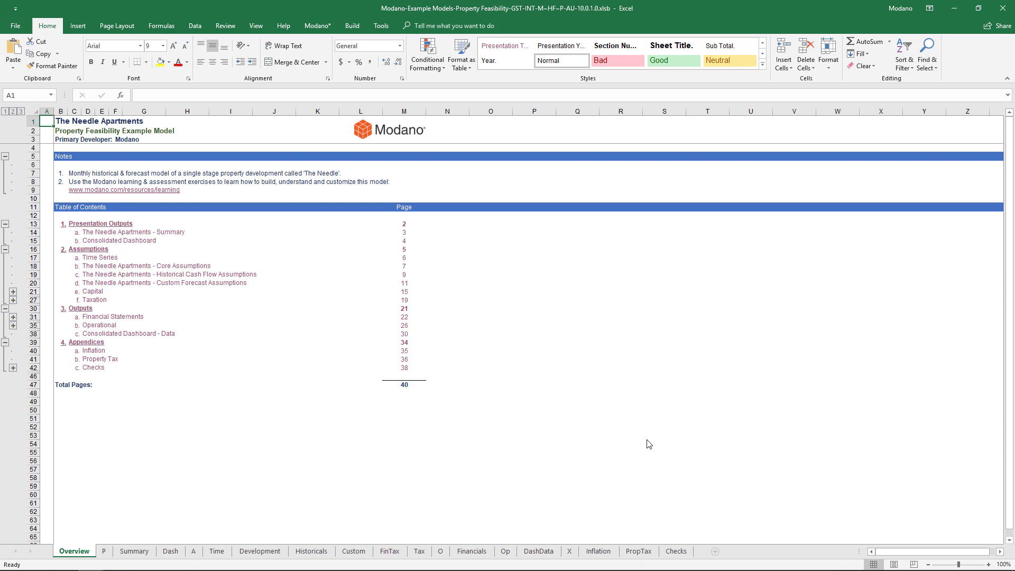
Step: Jump to The Needle Apartments core assumptions on the Development sheet via the contents hyperlink
left_click(193, 268)
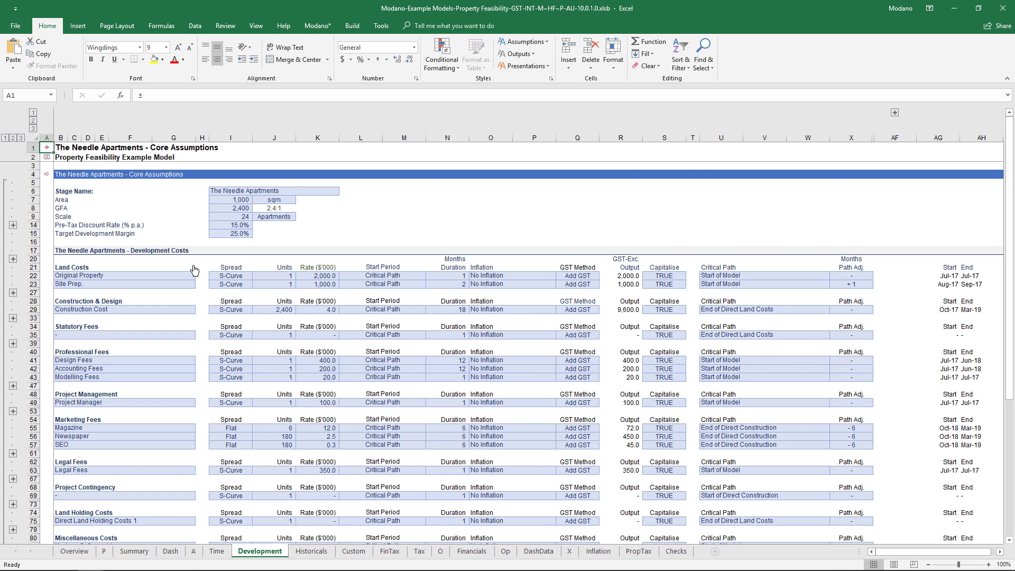
Step: Insert a Direct Land Costs 3 line with a Flat spread and expand the Relative Land Costs rows
right_click(226, 283)
left_click(312, 351)
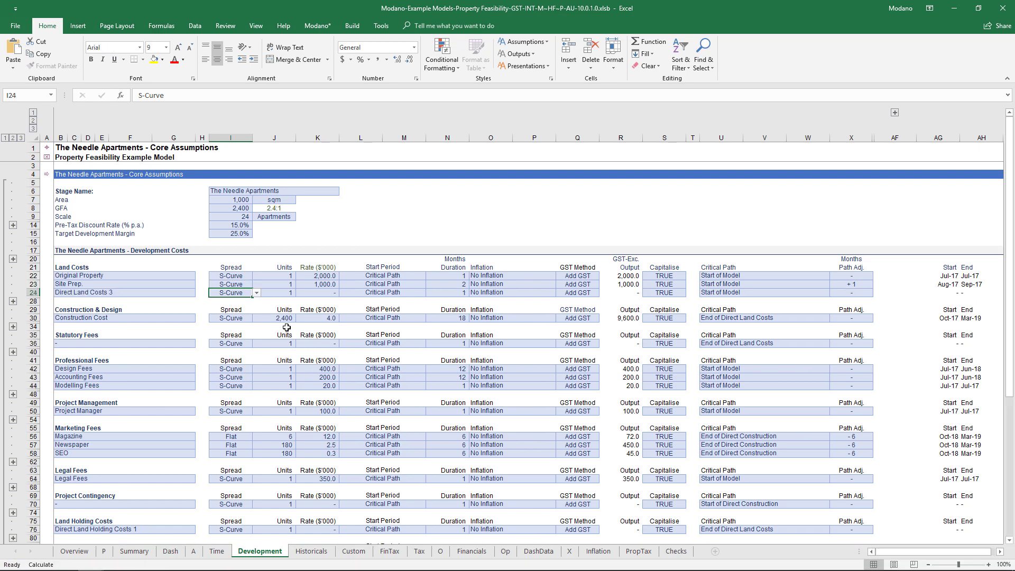
left_click(256, 293)
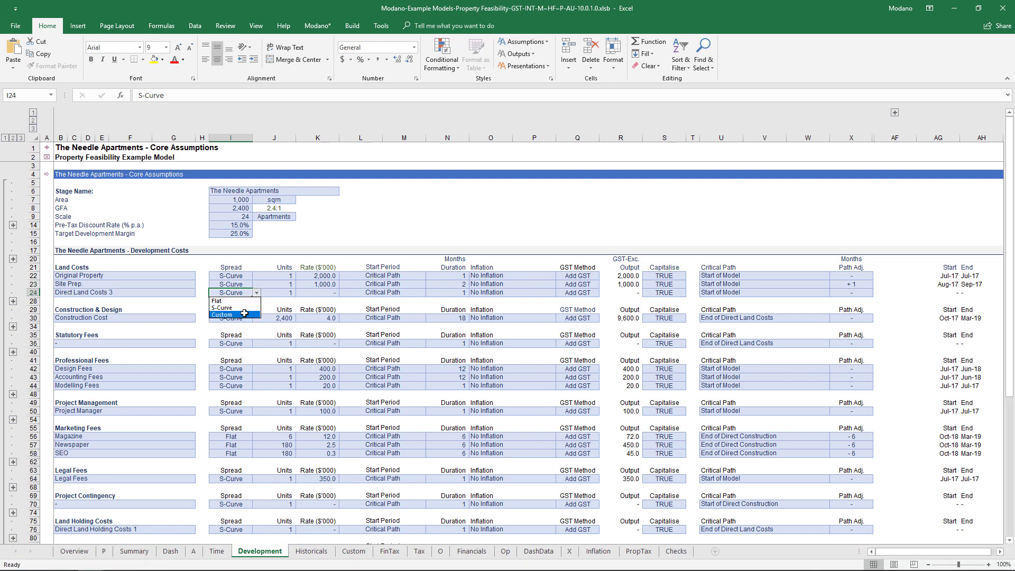
left_click(243, 314)
left_click(256, 293)
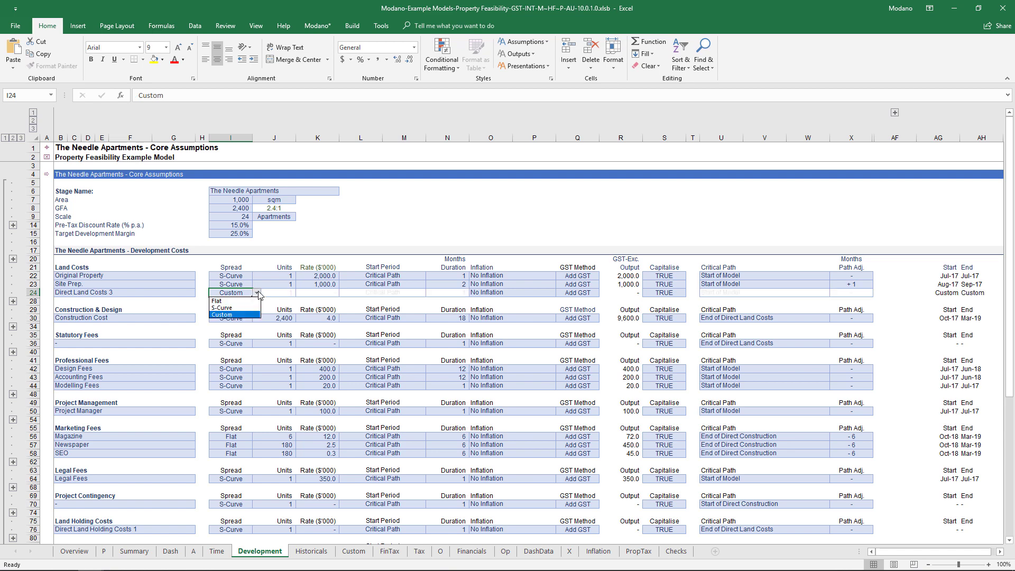
left_click(243, 299)
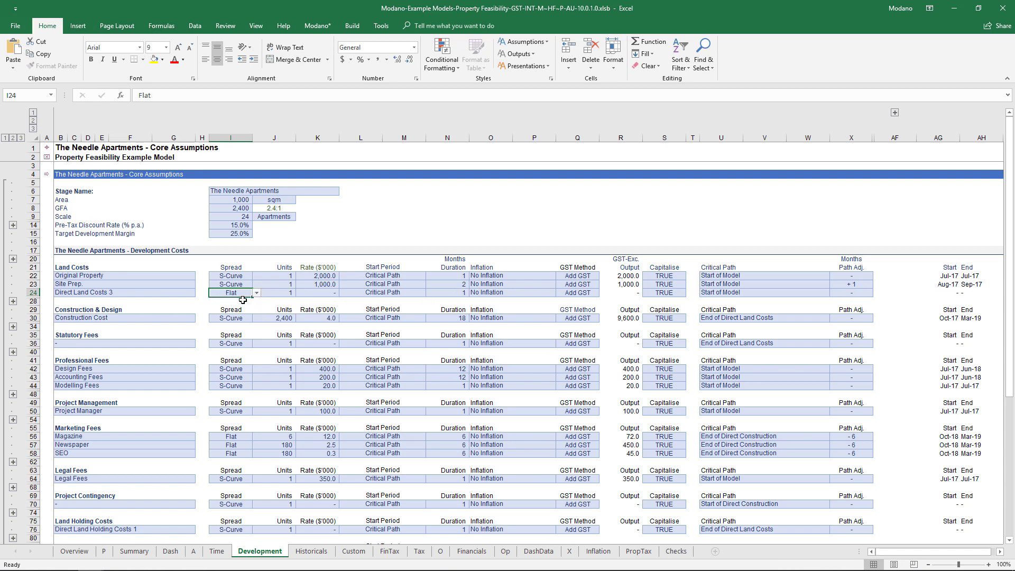
left_click(13, 302)
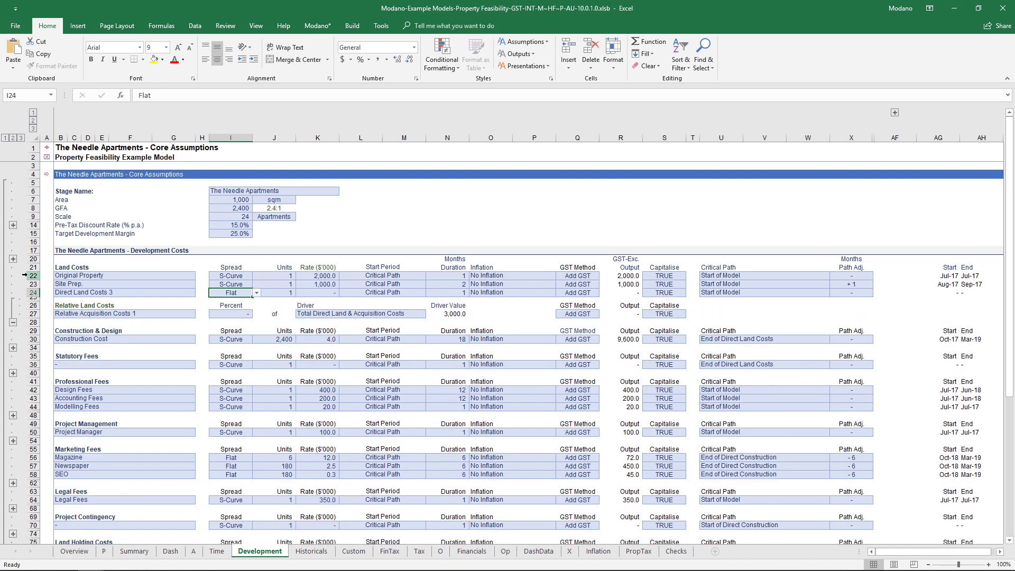
left_click_drag(25, 267, 30, 314)
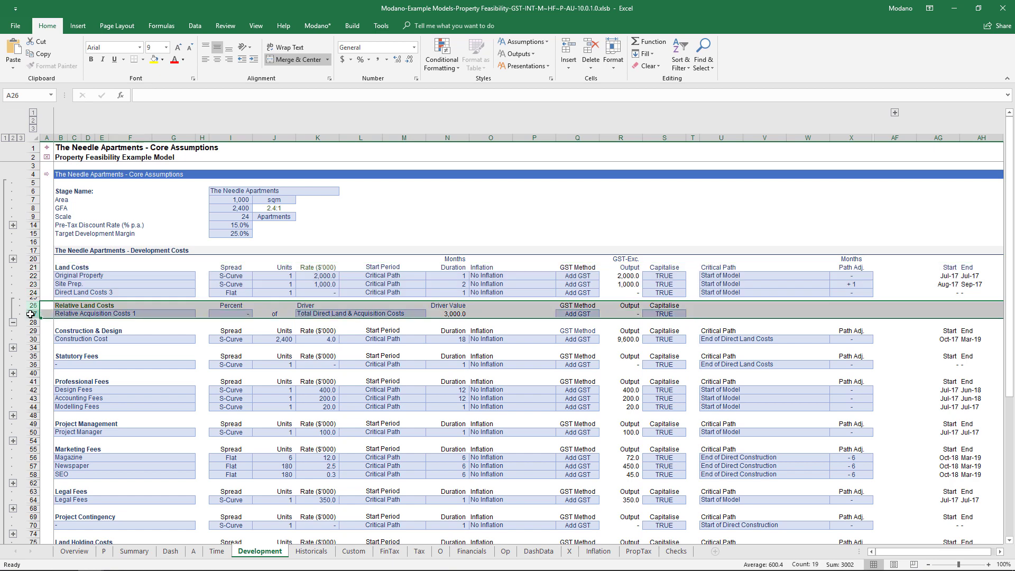
left_click(385, 314)
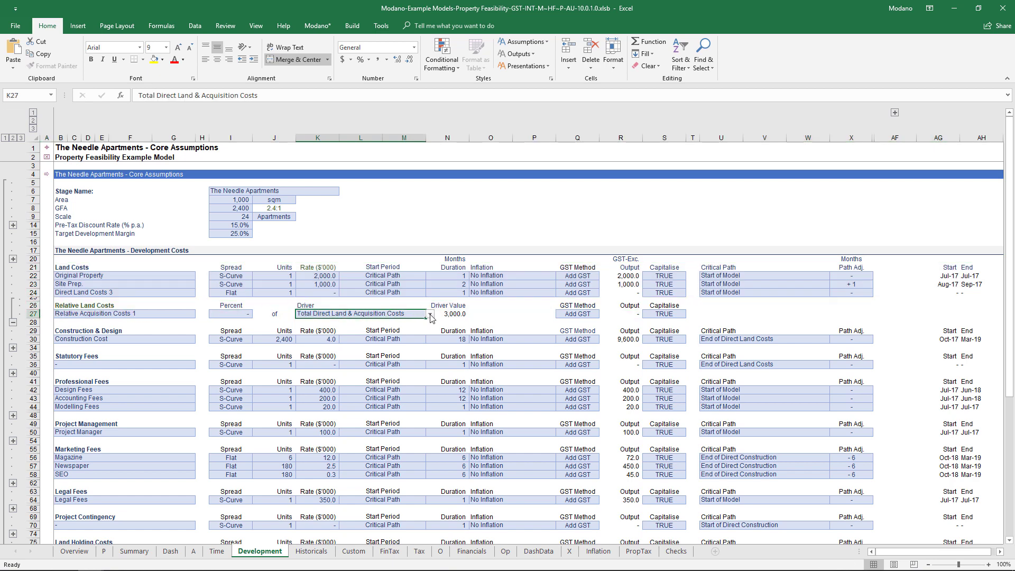
left_click(430, 315)
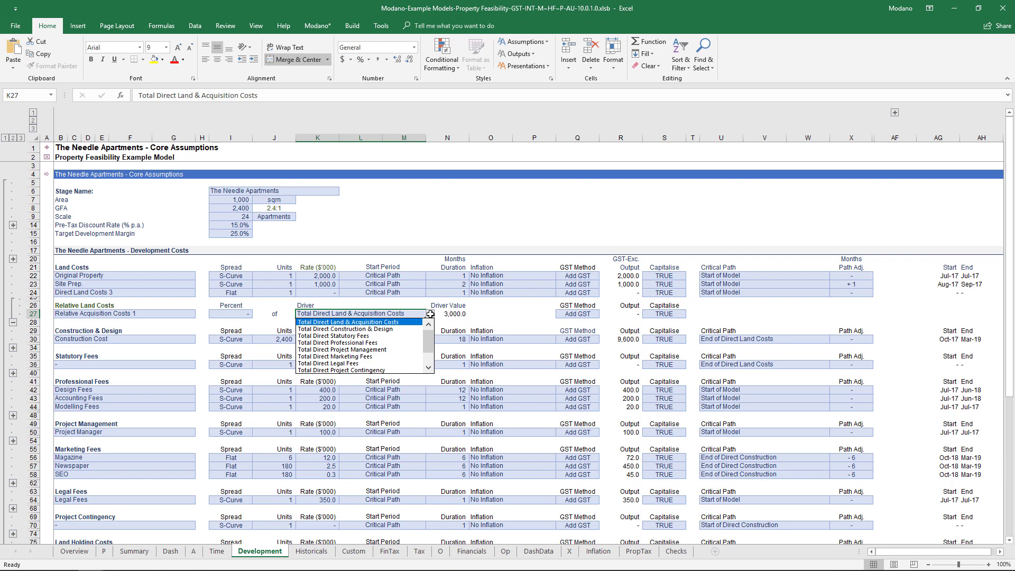
left_click(430, 314)
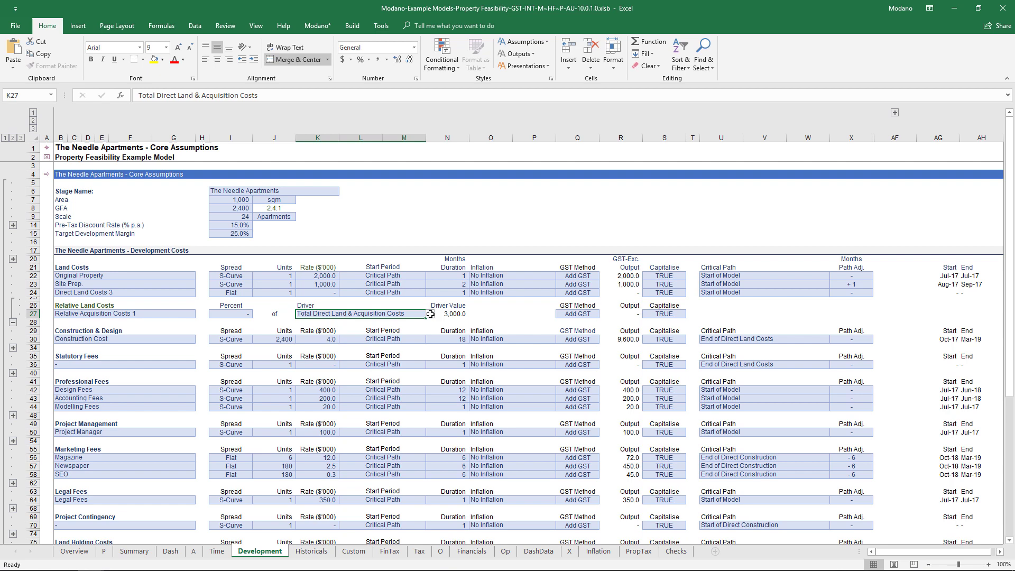
left_click(417, 275)
left_click(432, 277)
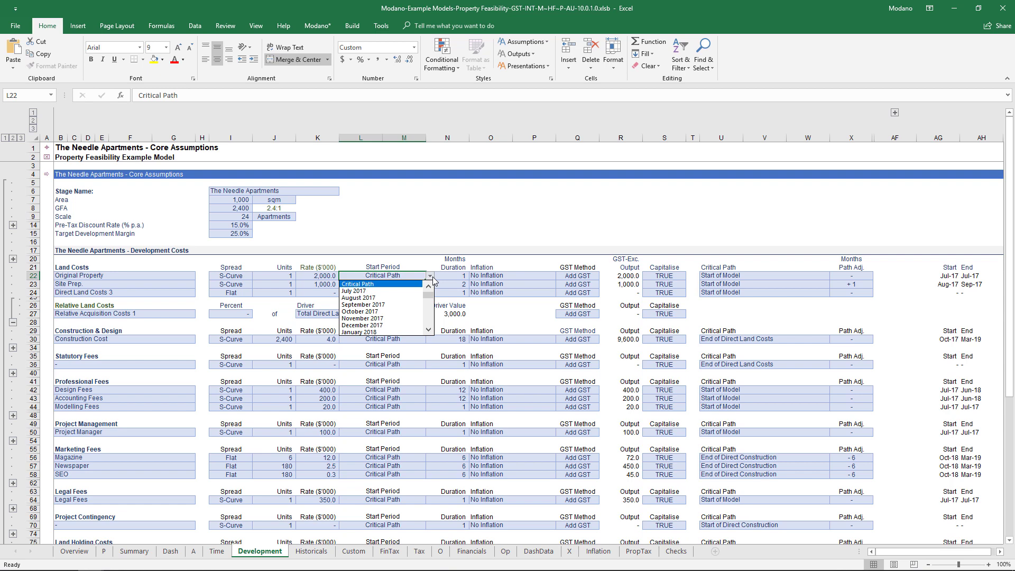
left_click(432, 276)
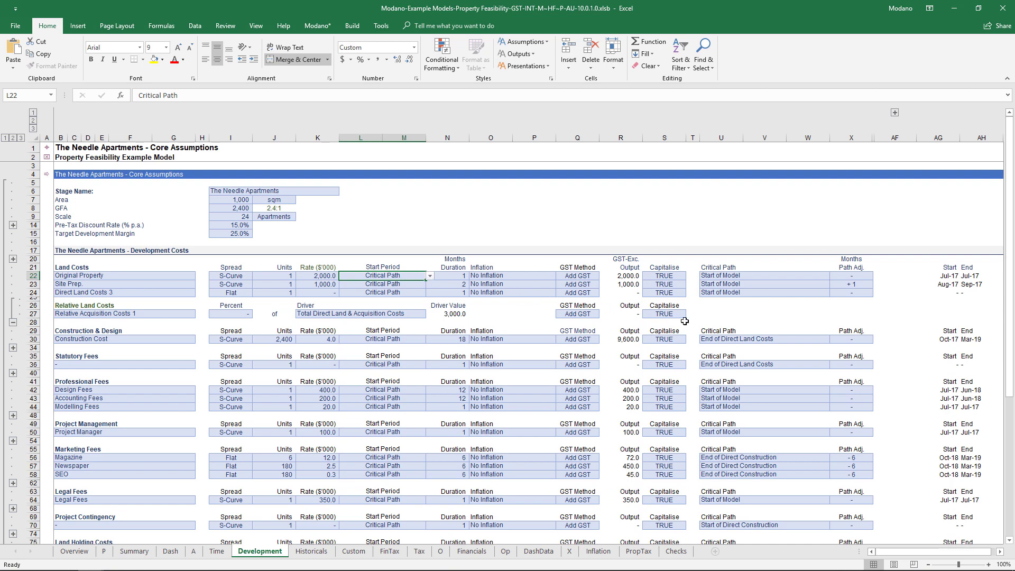
Step: Set the SEO row's critical path to start at Start of Direct Construction
left_click(819, 340)
left_click(835, 340)
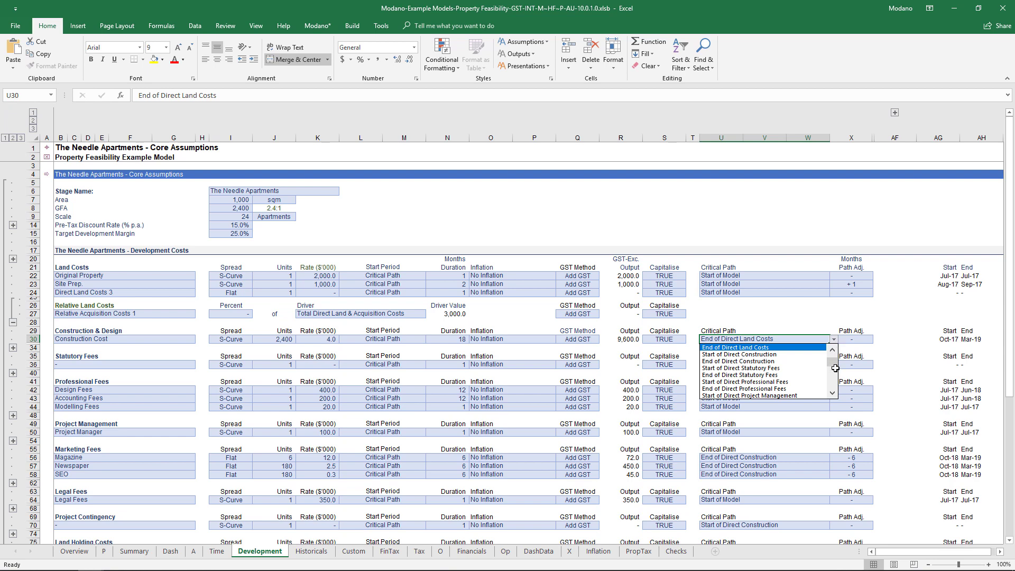
left_click(822, 473)
left_click(822, 473)
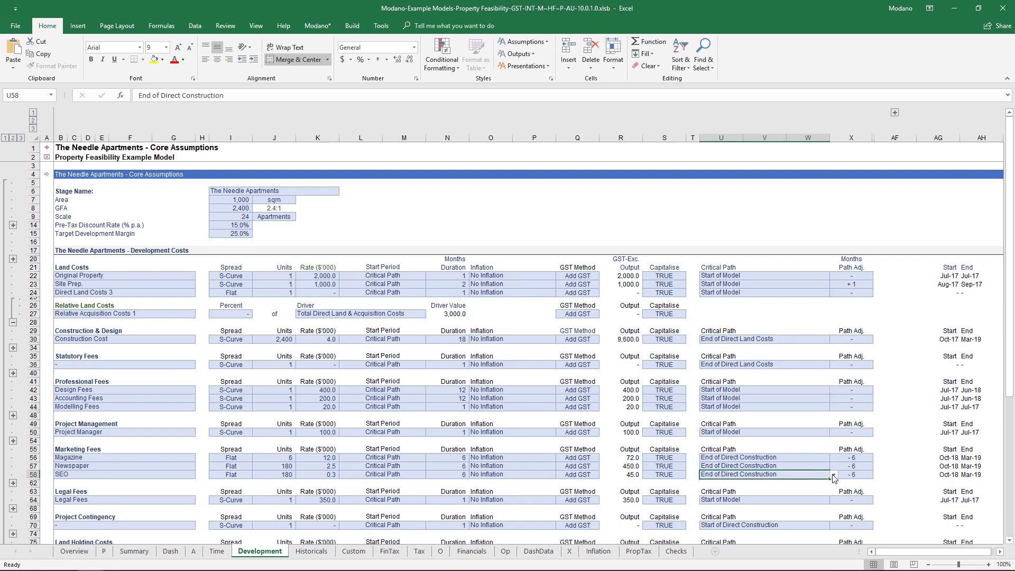
left_click(833, 477)
left_click(832, 483)
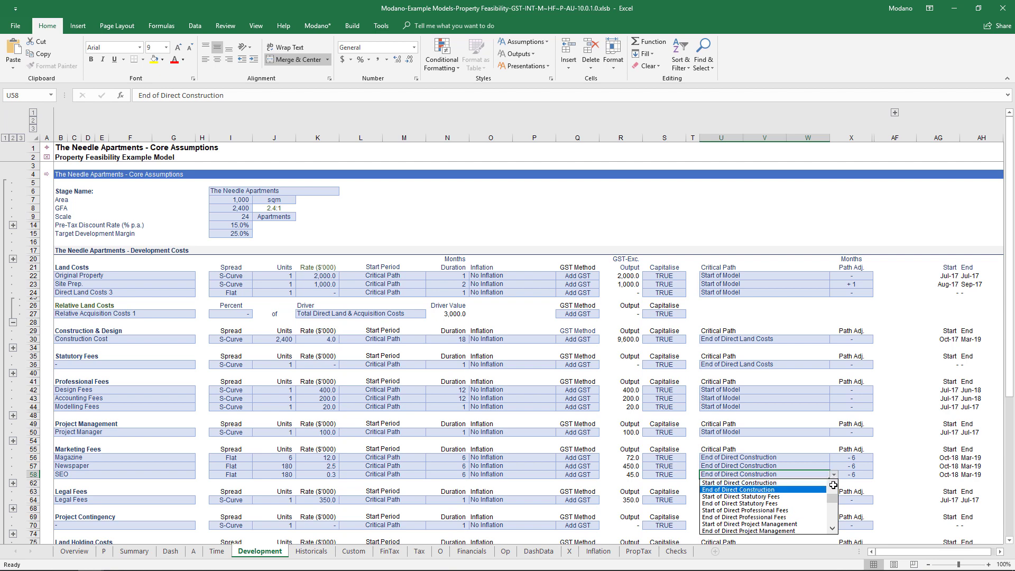
left_click(822, 482)
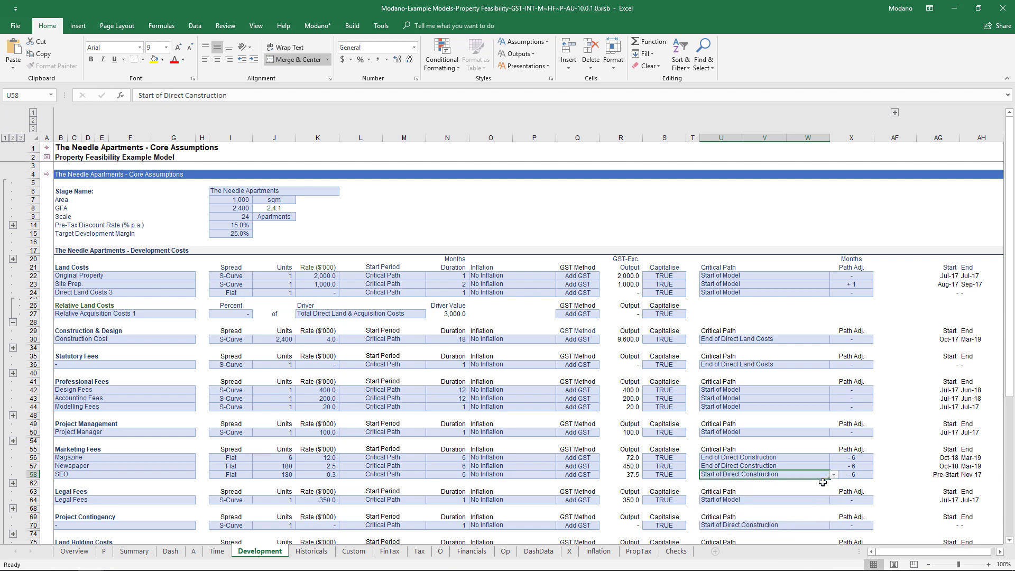
Step: Review the Construction Cost critical path and land cost end dates AH22:AH24, then view the Summary sheet
left_click(827, 340)
left_click(833, 340)
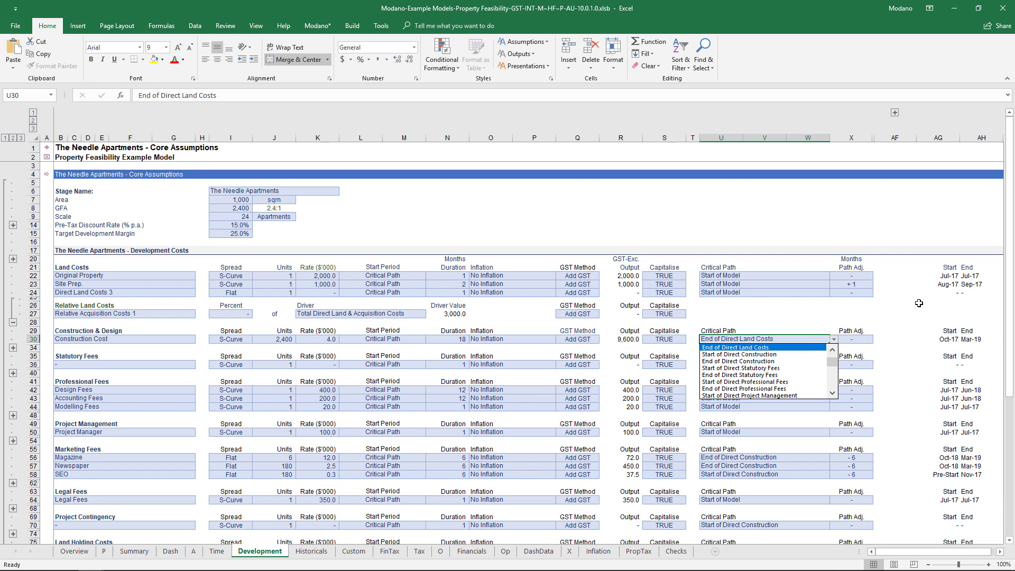
left_click(973, 280)
left_click_drag(972, 280, 972, 291)
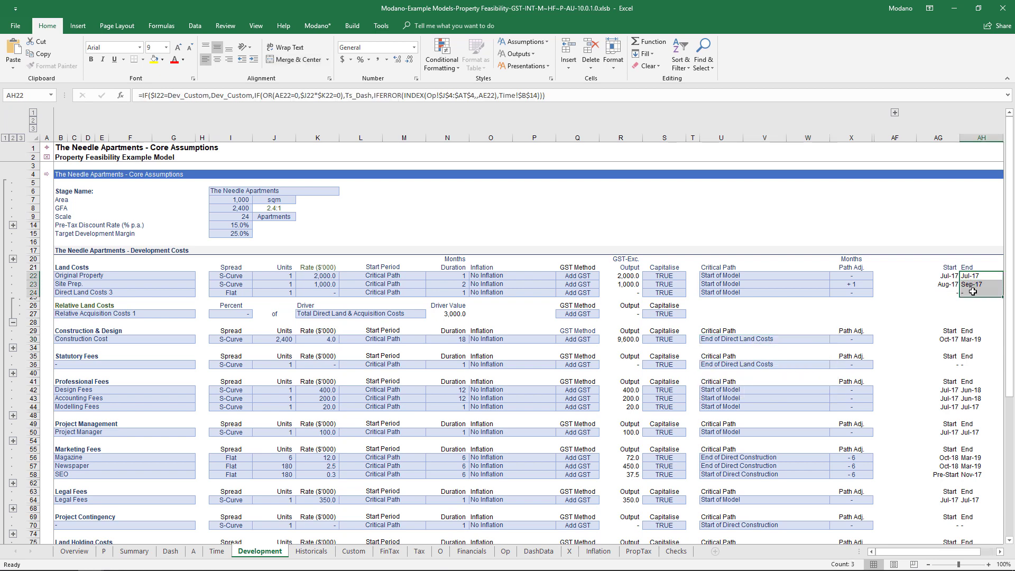
left_click(948, 336)
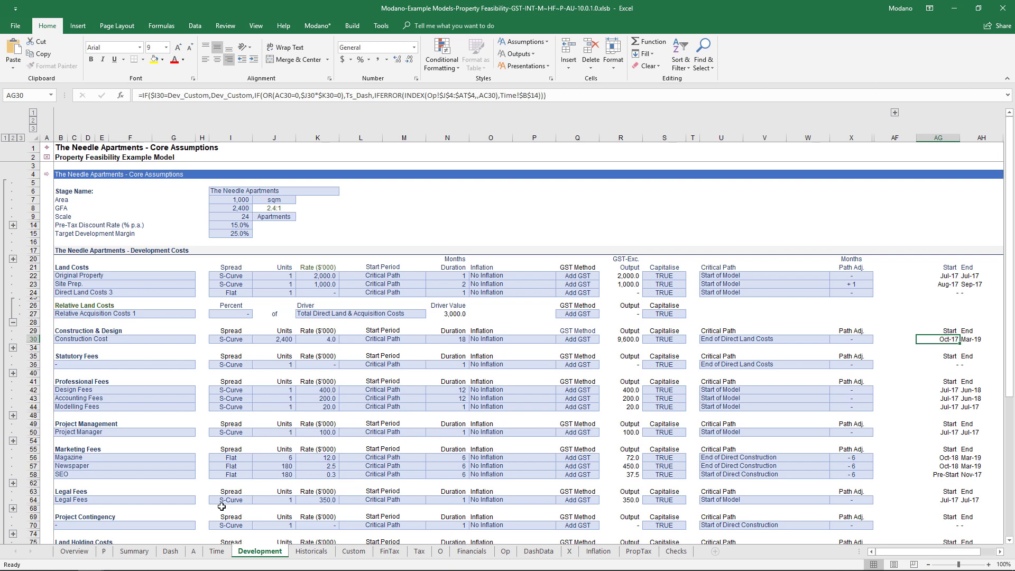
left_click(132, 551)
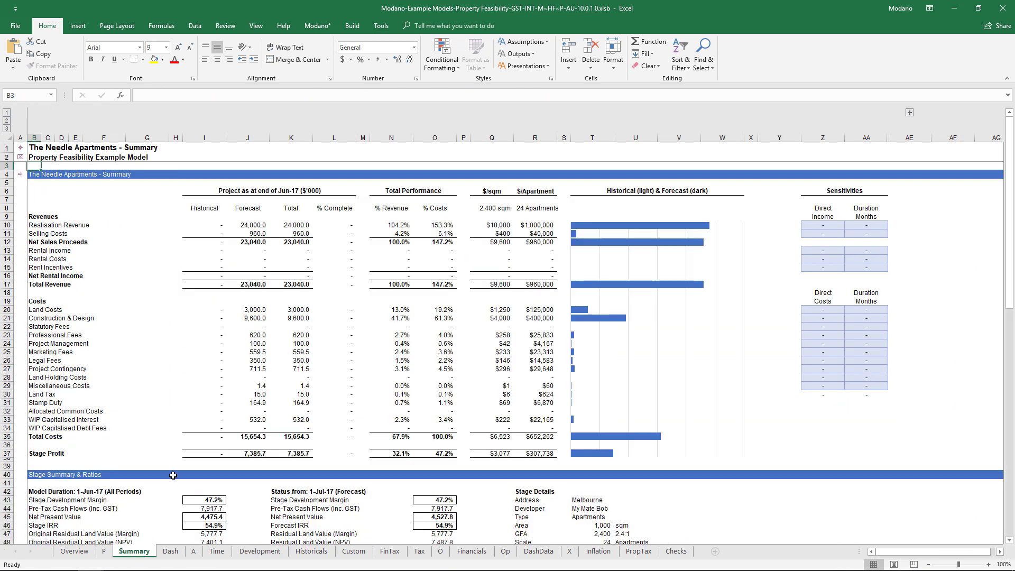
Step: Enter a 1-month Land Costs duration sensitivity in AA20 and check the monthly stage cash costs chart
scroll(169, 380, "down", 8)
scroll(168, 380, "down", 8)
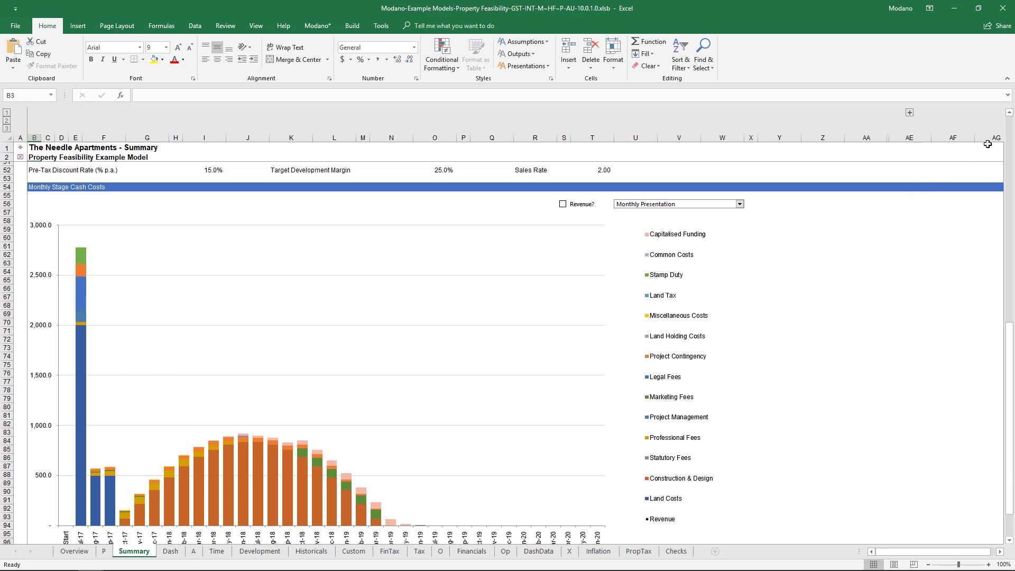
left_click(1011, 129)
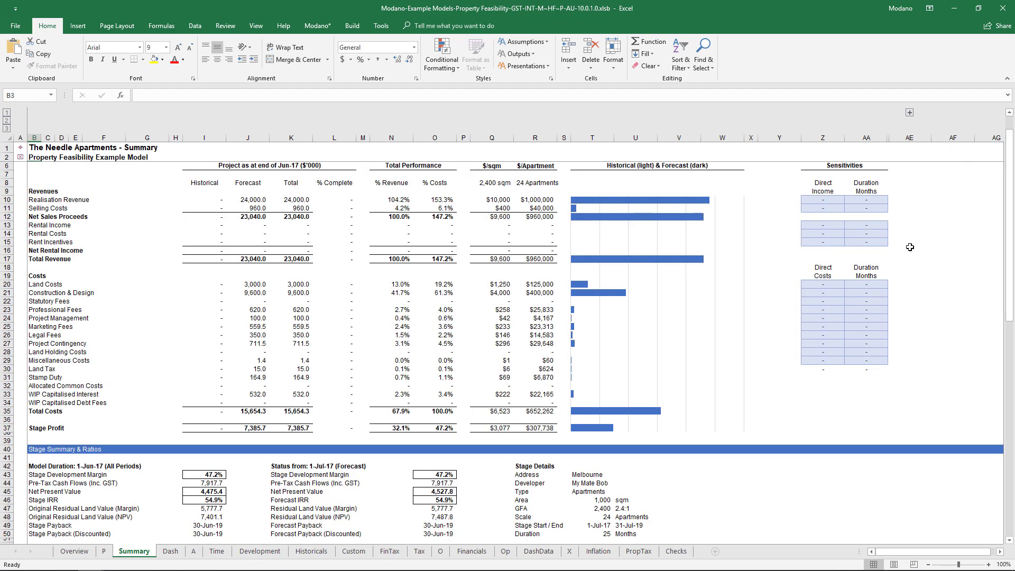
left_click(869, 281)
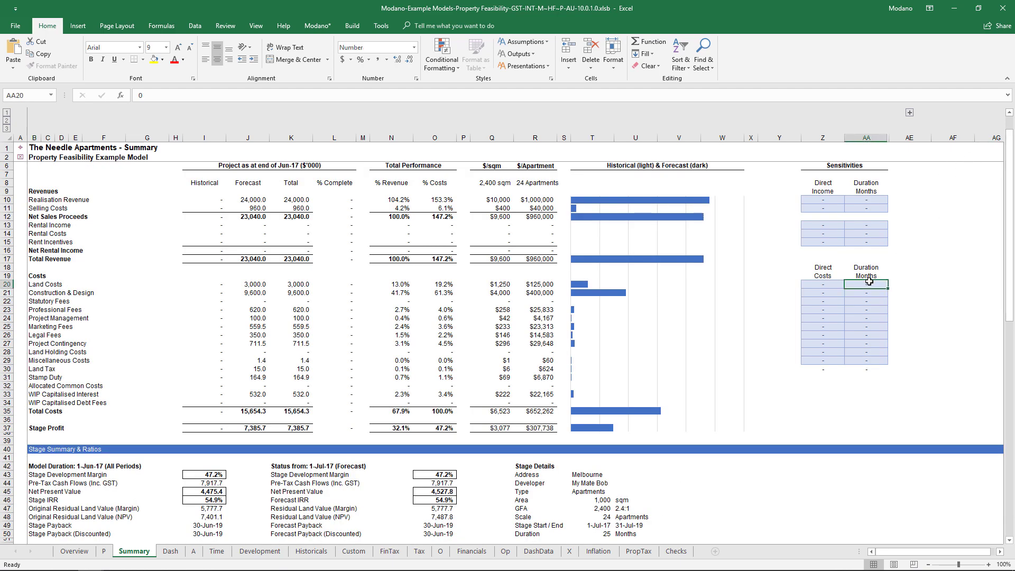
type("1")
key("Return")
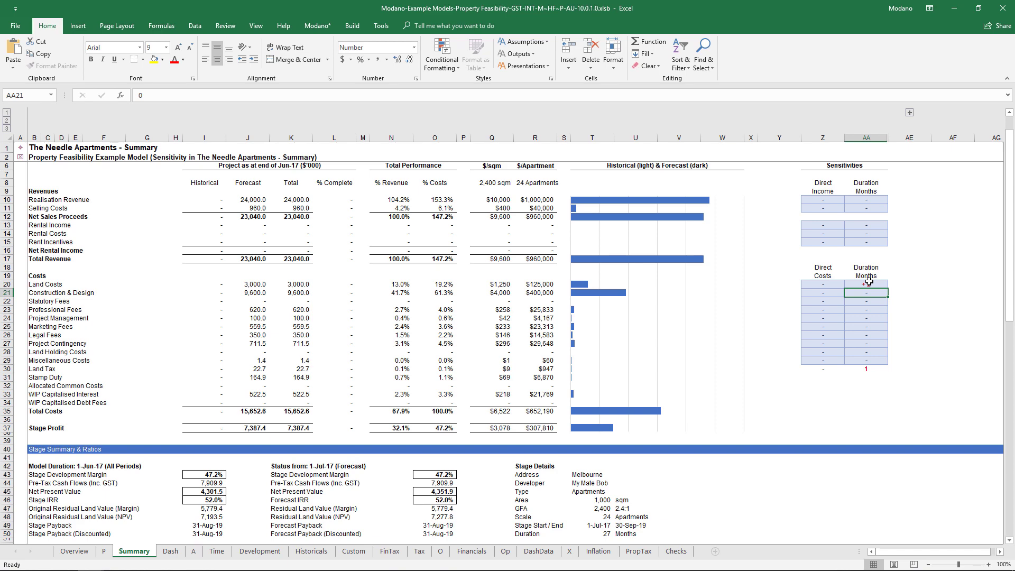
left_click_drag(1011, 208, 1014, 418)
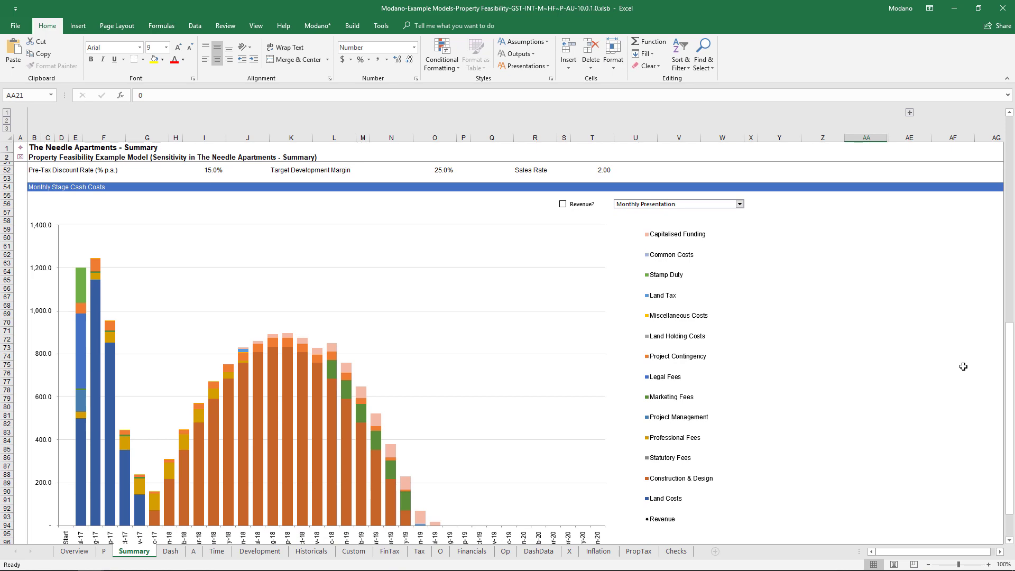
left_click_drag(1009, 365, 1013, 122)
Step: Apply a 25% Land Costs direct cost sensitivity in Z20 and review the Stage Summary & Ratios block
left_click(823, 301)
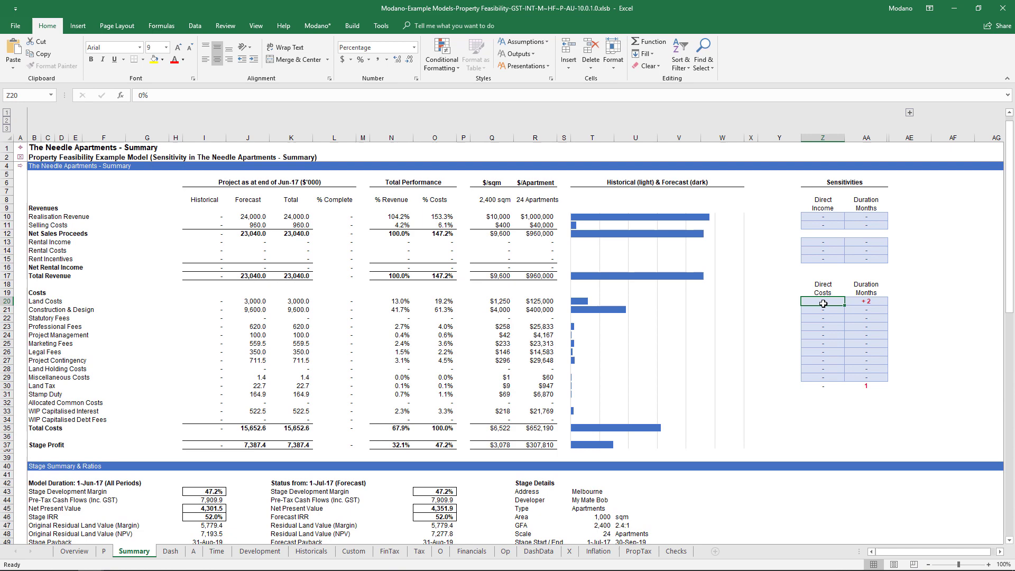
type("25%")
key("Return")
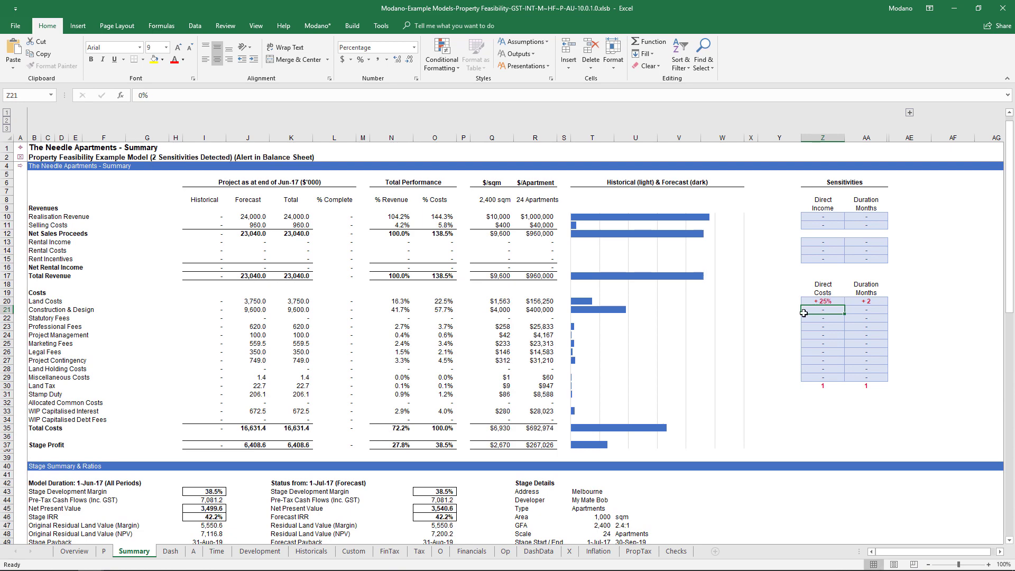
scroll(803, 312, "down", 2)
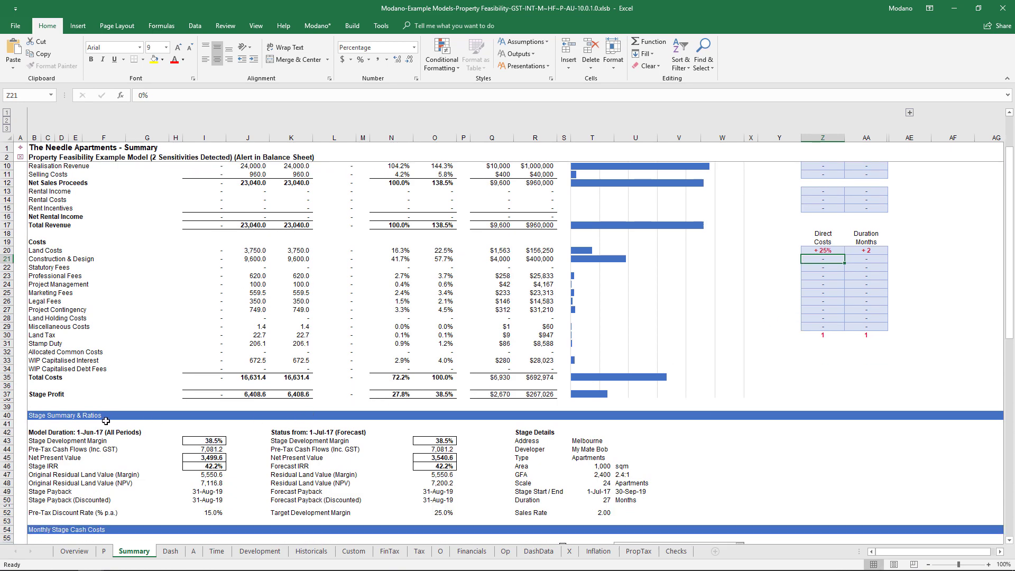
left_click_drag(32, 431, 208, 513)
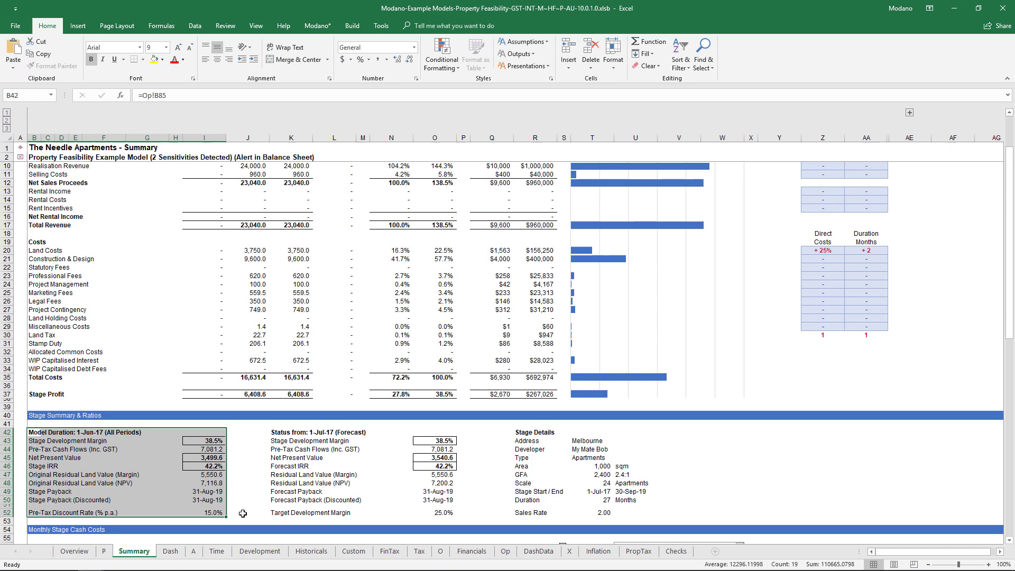
scroll(242, 513, "down", 14)
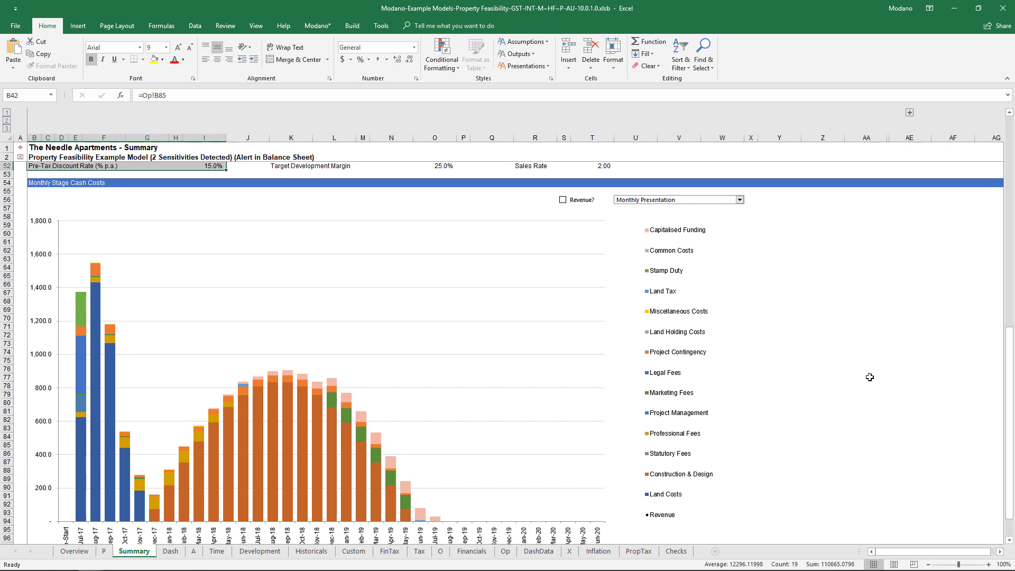
Step: On the Development sheet, select the three marketing path adjustments X56:X58
left_click(244, 552)
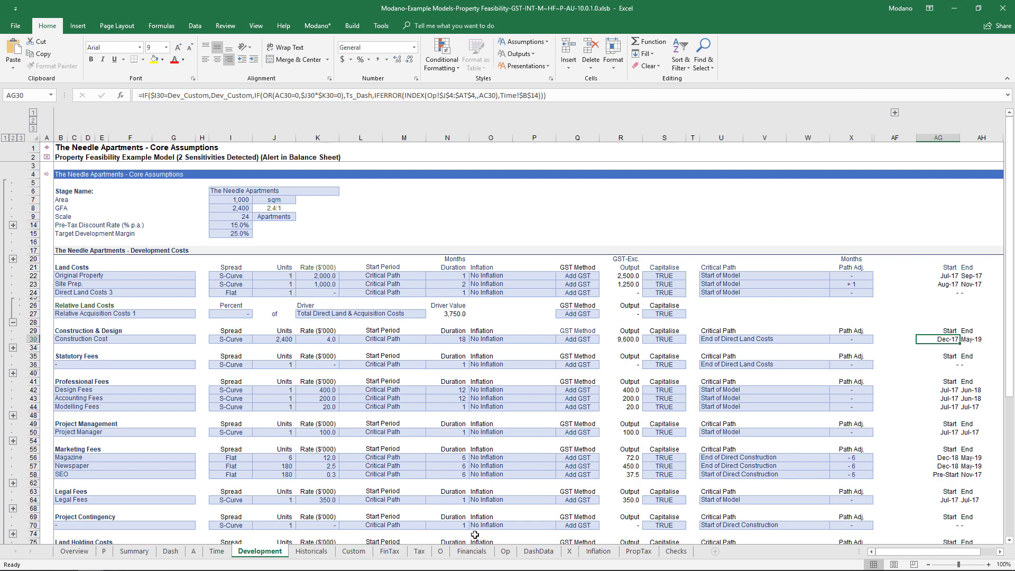
left_click(840, 460)
left_click_drag(840, 459, 840, 473)
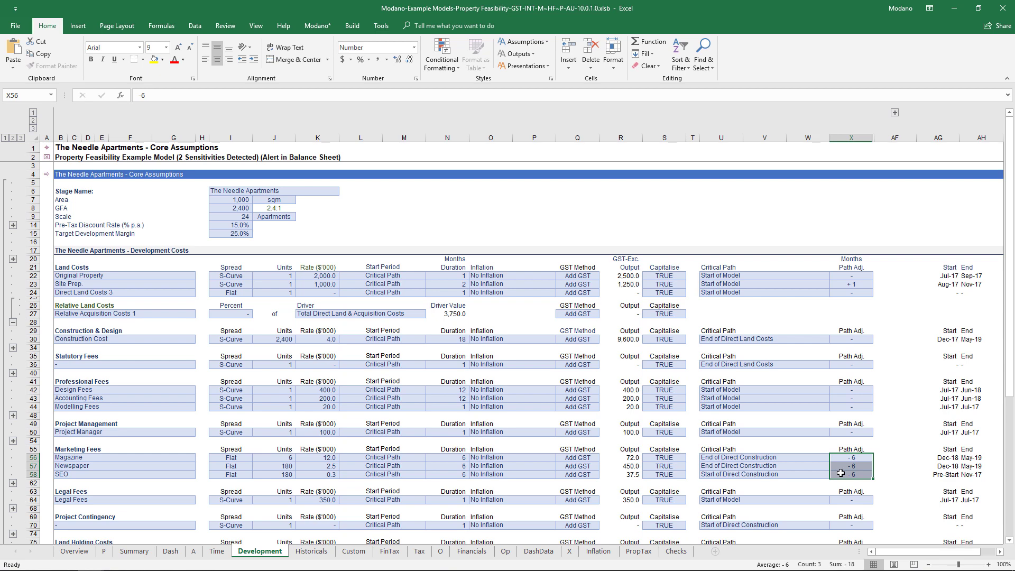
Step: Set the Construction Cost path adjustment in X30 to 12, check marketing start dates, then reset it to 0
left_click(848, 341)
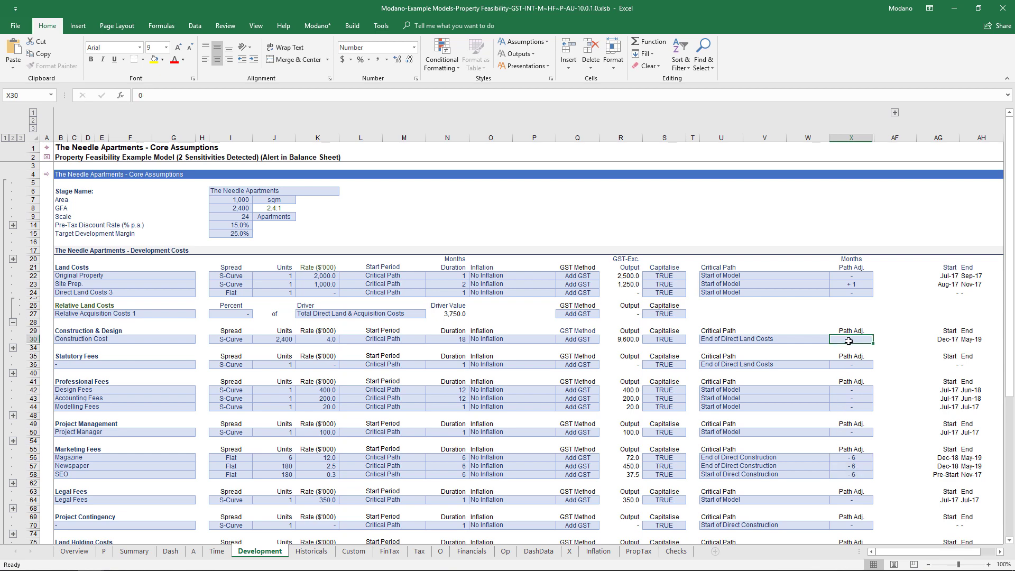
type("12")
key("Return")
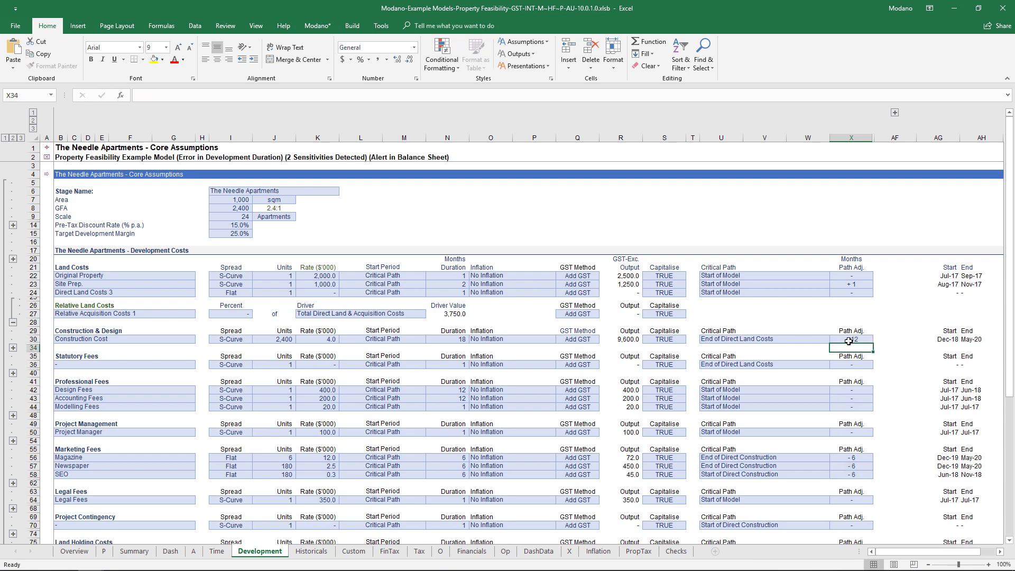
left_click_drag(934, 457, 936, 474)
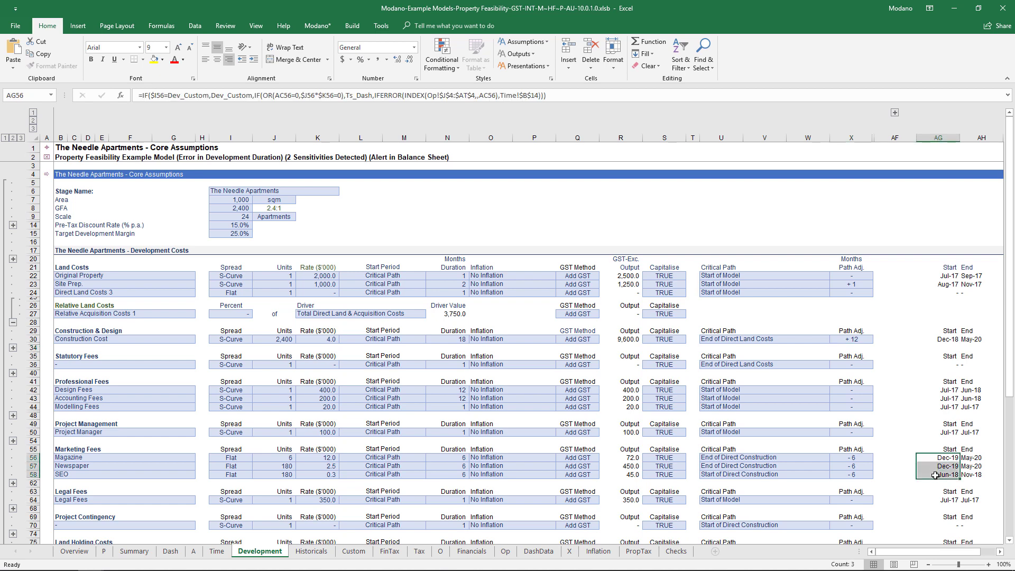
left_click(857, 338)
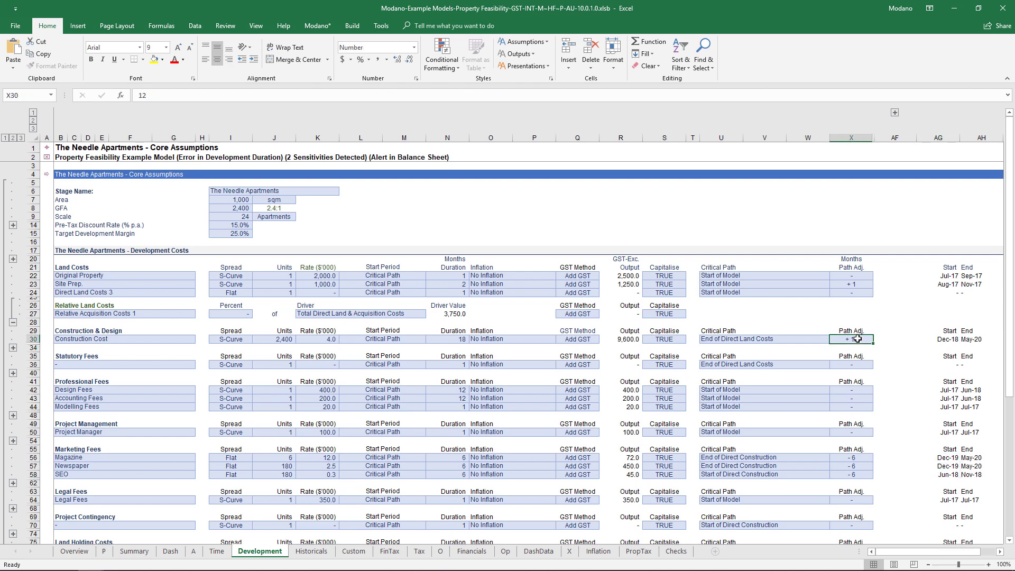
type("0")
key("Return")
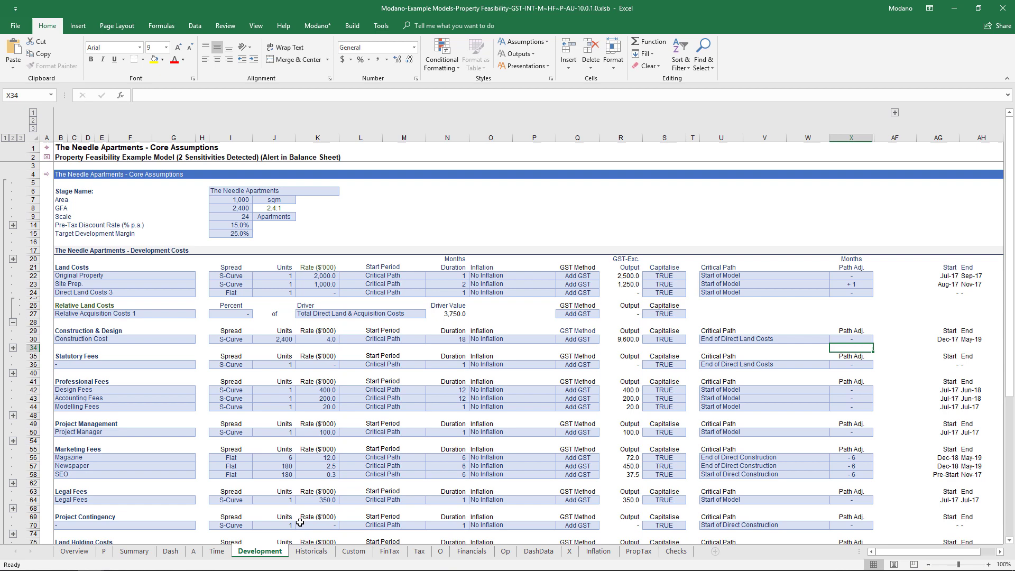
left_click(216, 551)
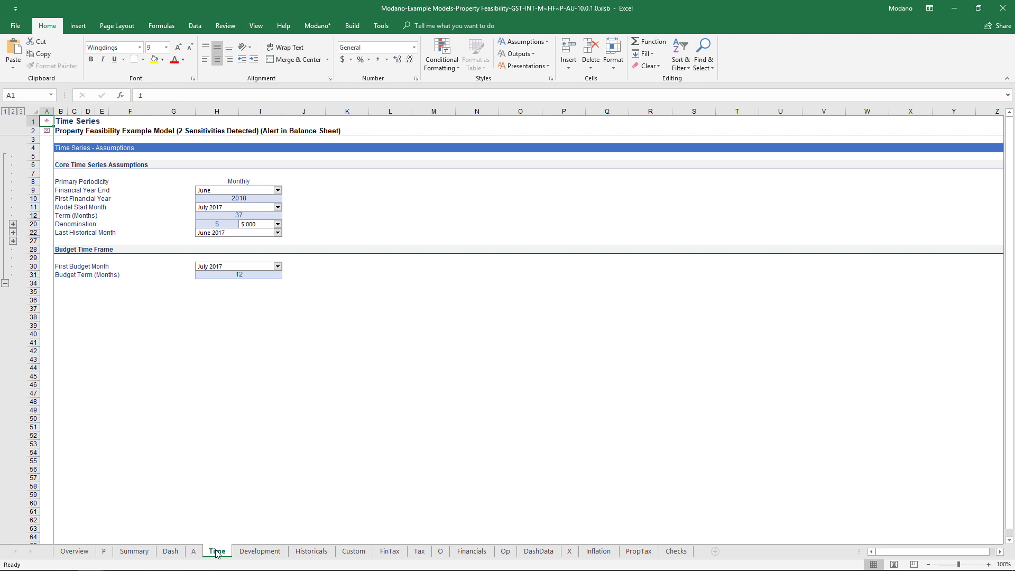
left_click(306, 553)
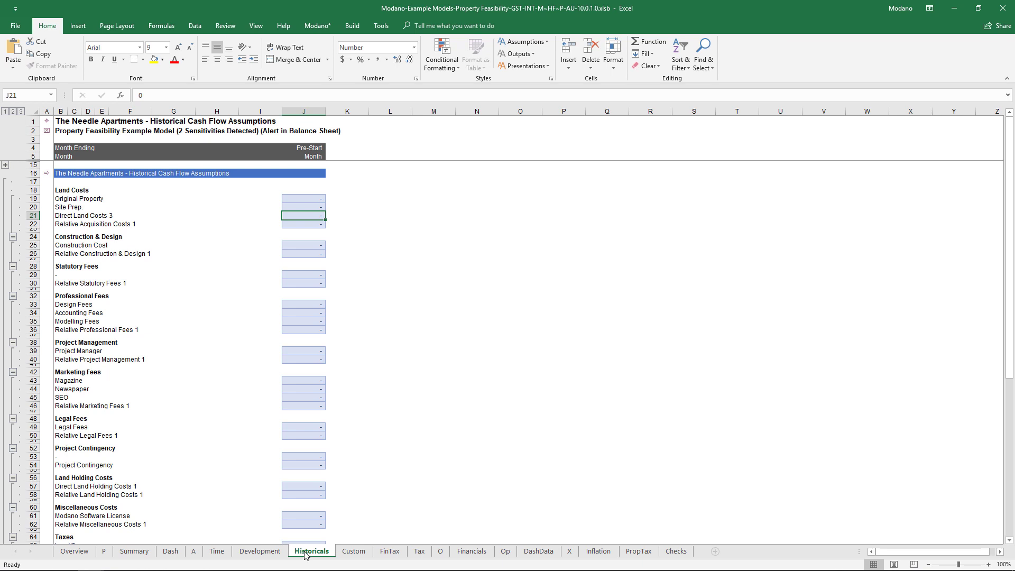
left_click(294, 110)
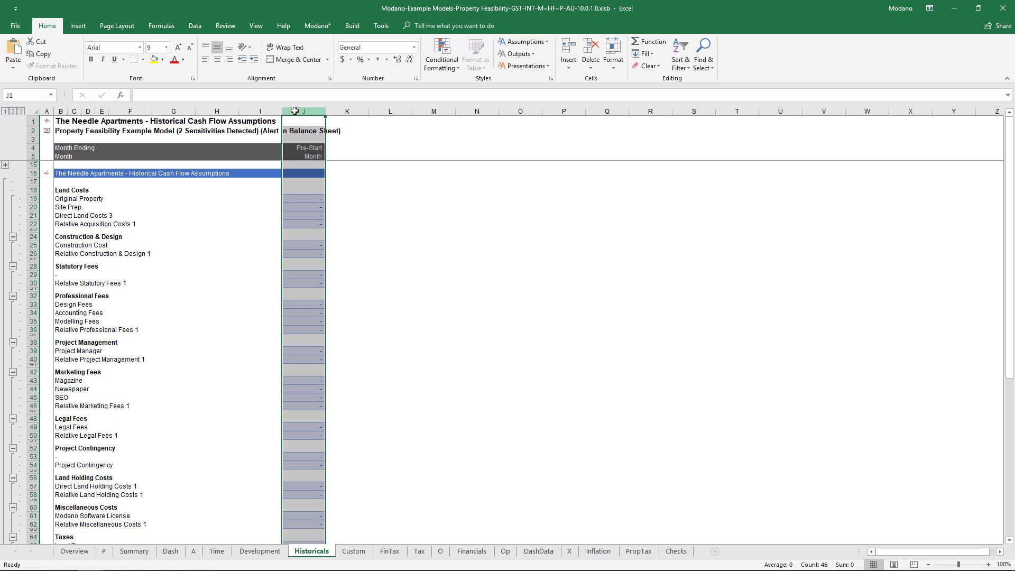
left_click(245, 552)
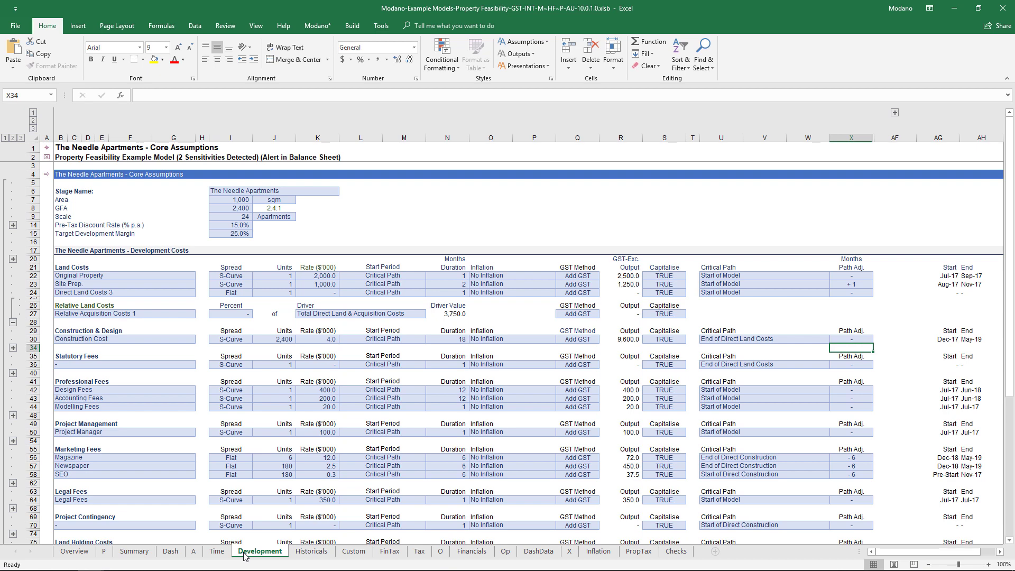
Step: Add 19 Construction & Design cost lines below Construction Cost with Add Multiple, then view the Time Series sheet
left_click(230, 339)
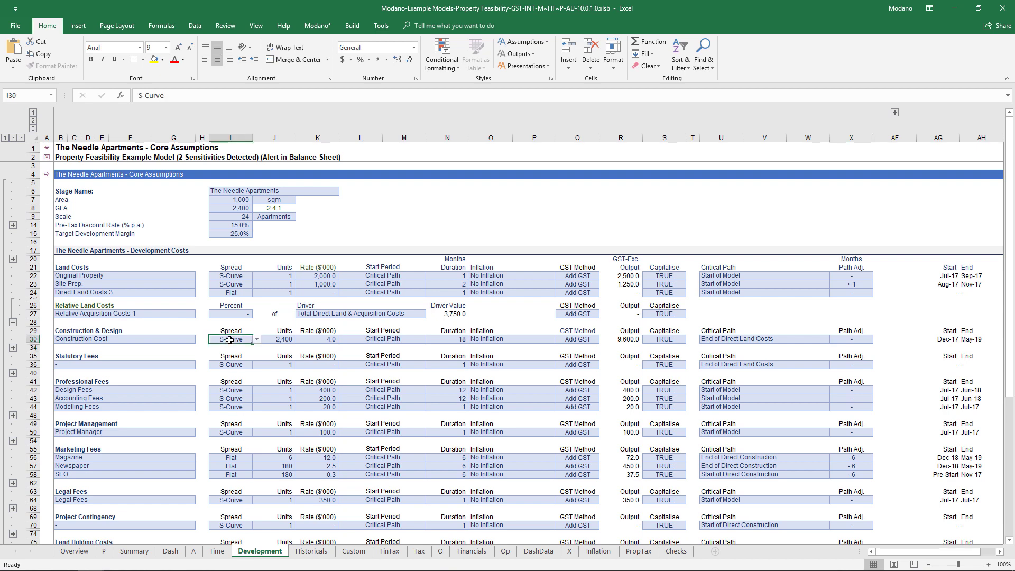
left_click(315, 27)
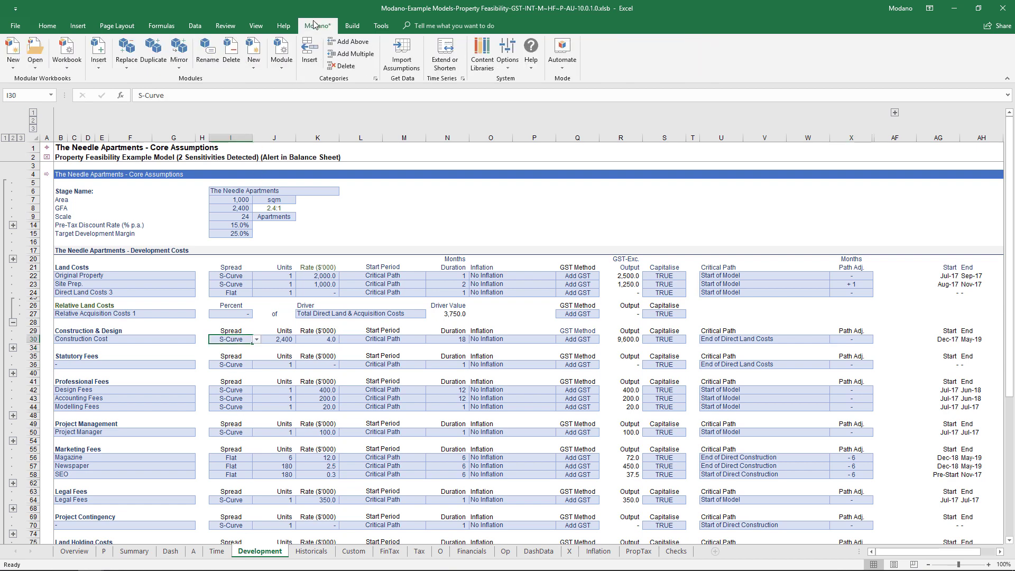
left_click(349, 53)
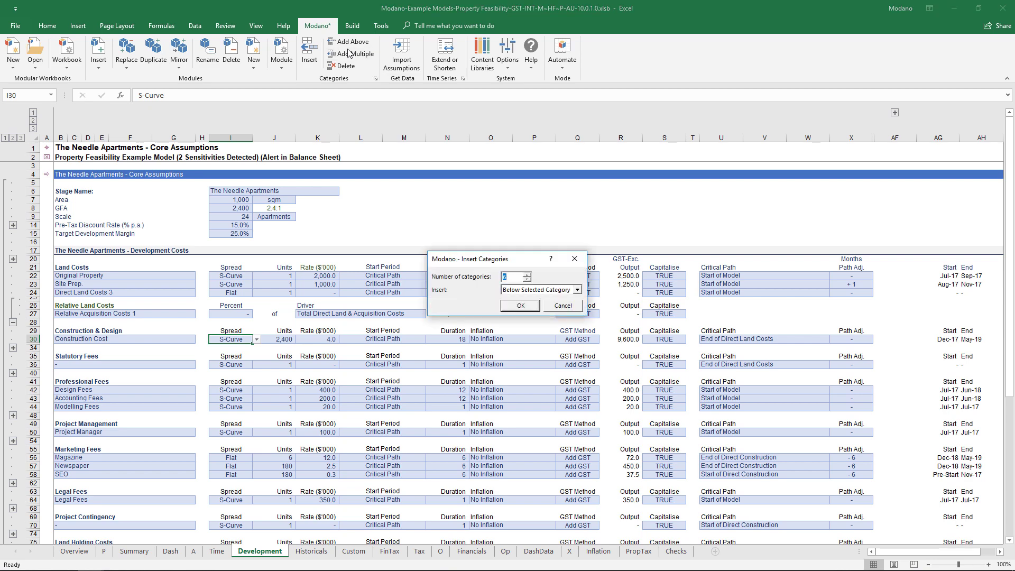
key("Return")
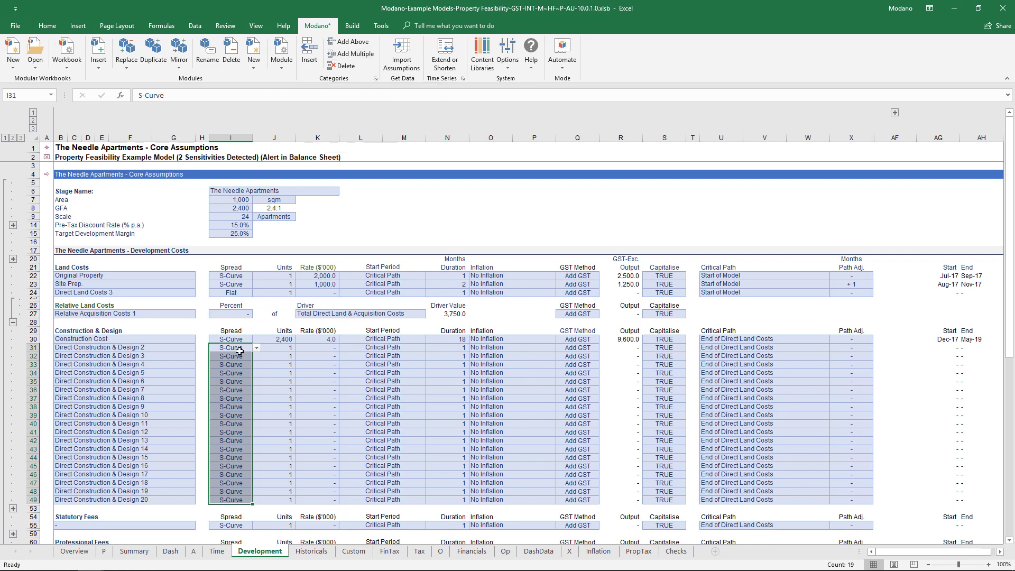
left_click(216, 551)
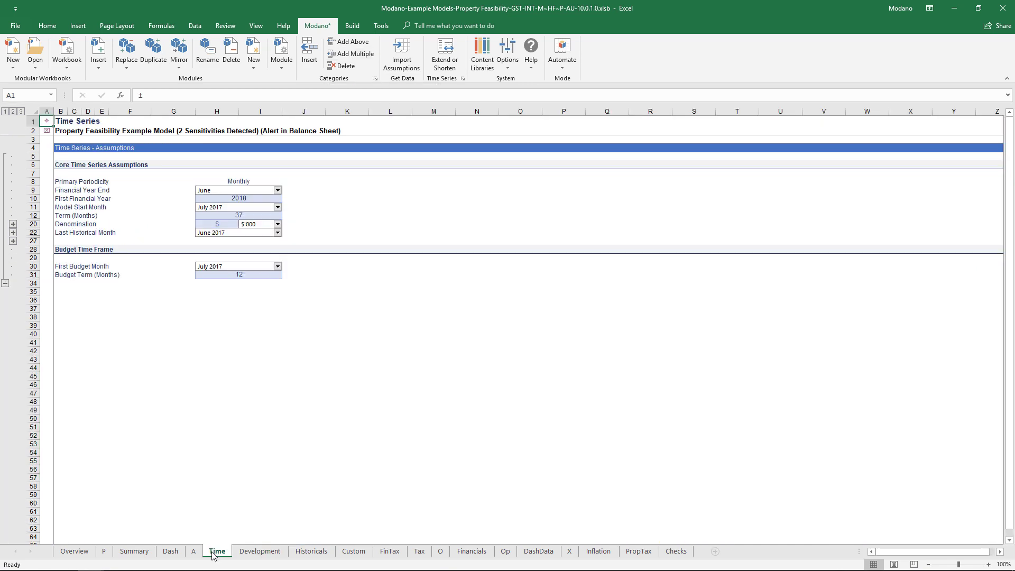
Step: Set the Last Historical Month to October 2017 and update the extended monthly period titles
left_click(278, 233)
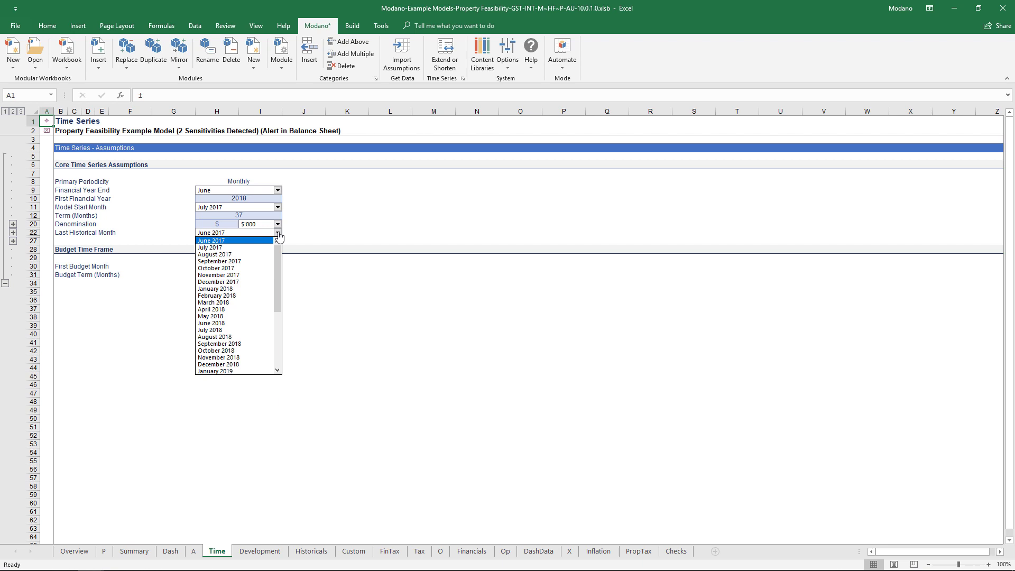
left_click(263, 268)
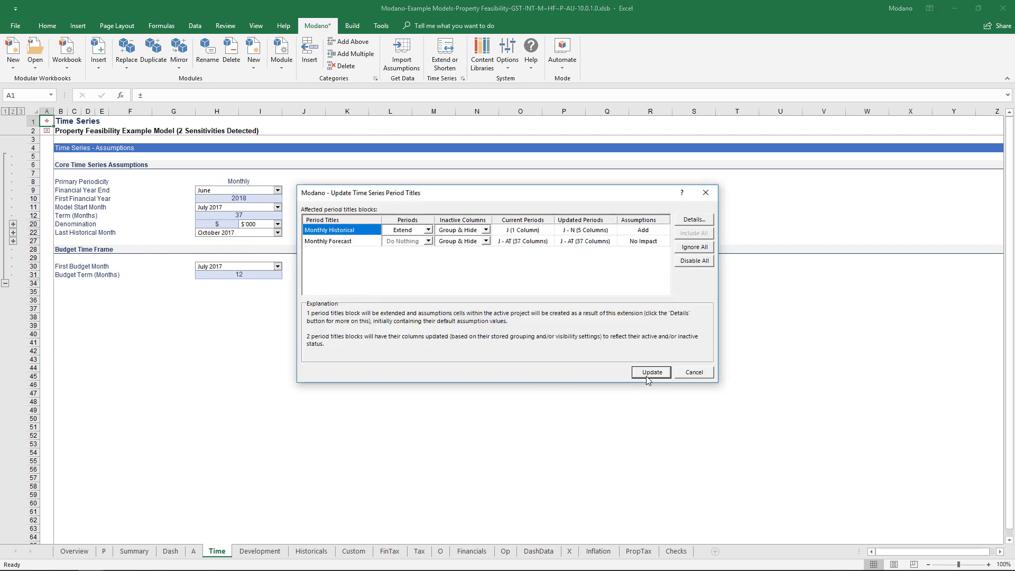
left_click(647, 372)
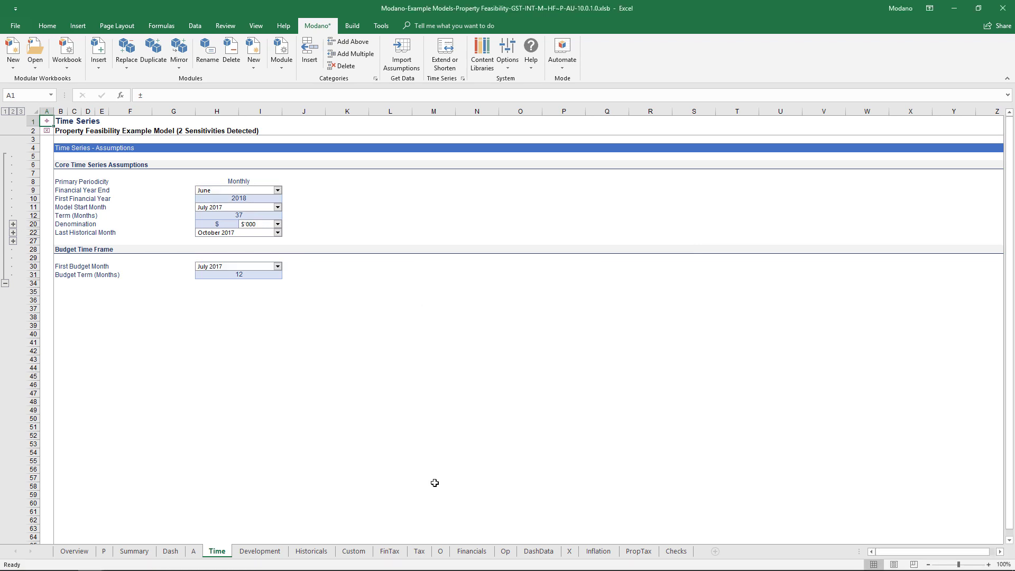
Step: Enter 2000 as Original Property historical cost for Jul-17 to Sep-17, then view Financials
left_click(310, 552)
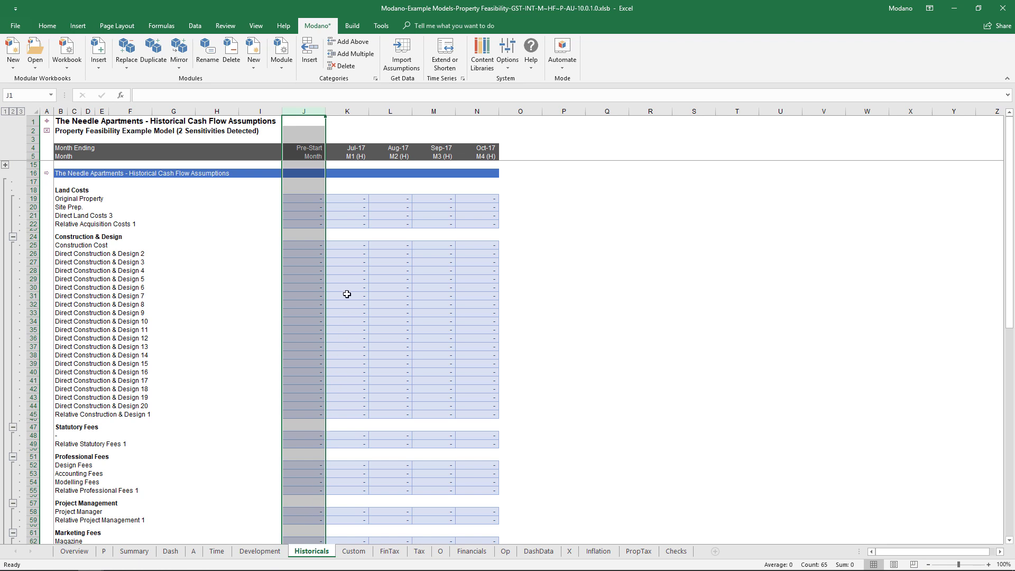
left_click(358, 199)
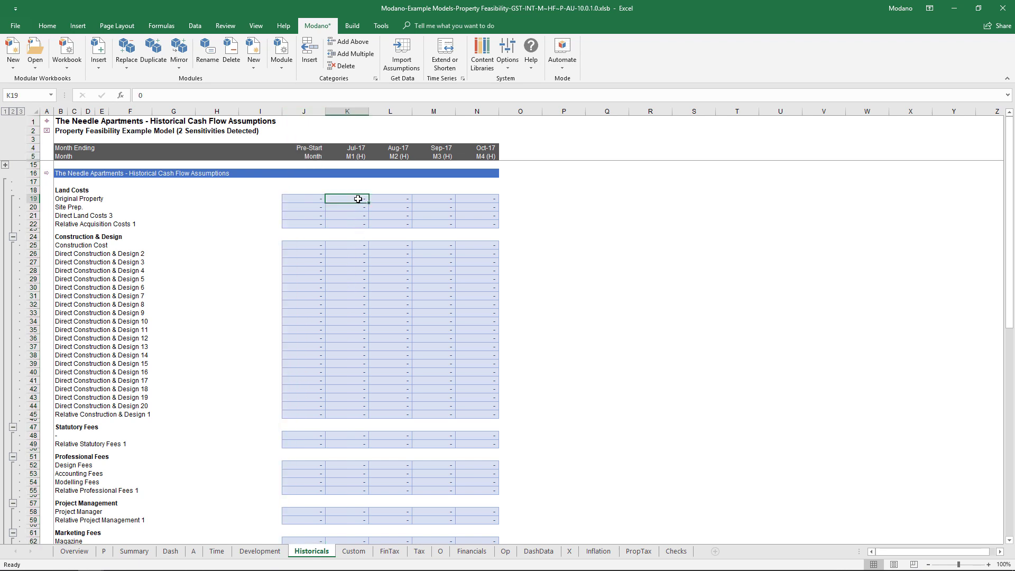
key("shift+Right")
key("shift+Right")
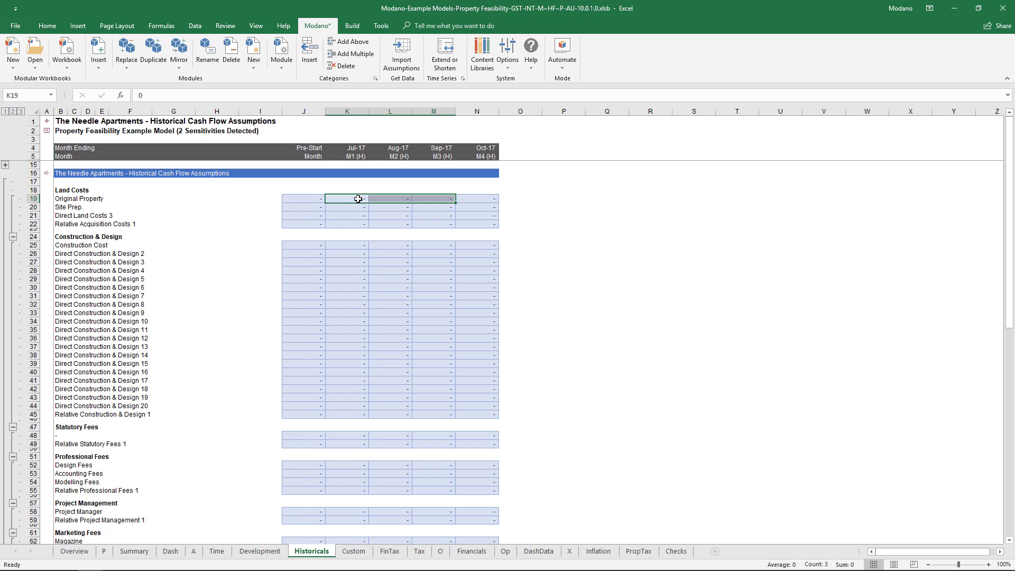
type("2000")
key("ctrl+Return")
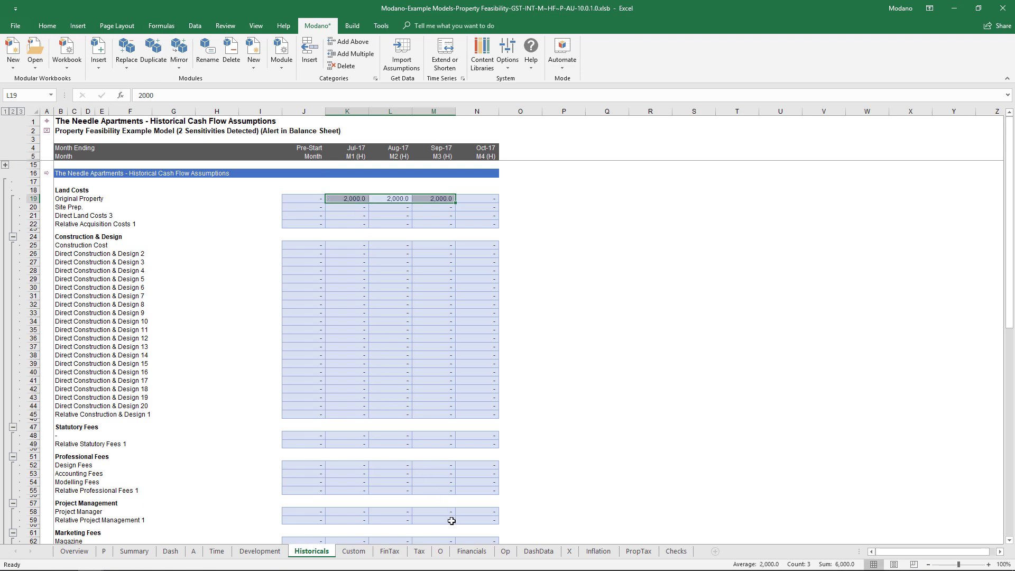
left_click(471, 553)
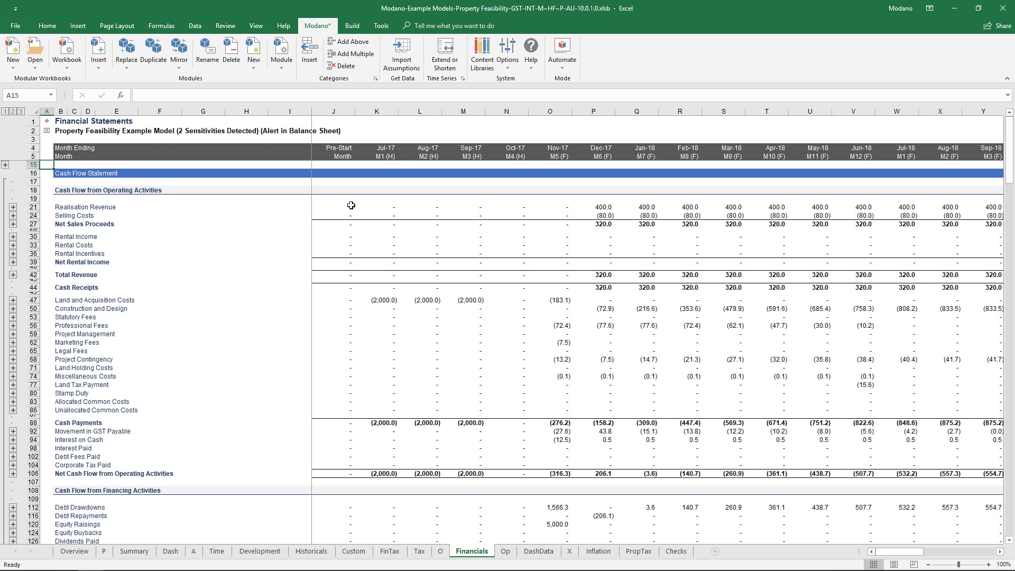
Step: Insert the Annual Income Statement (Property Feasibility) module from the web library, then view Summary
left_click(335, 110)
left_click_drag(334, 111, 845, 105)
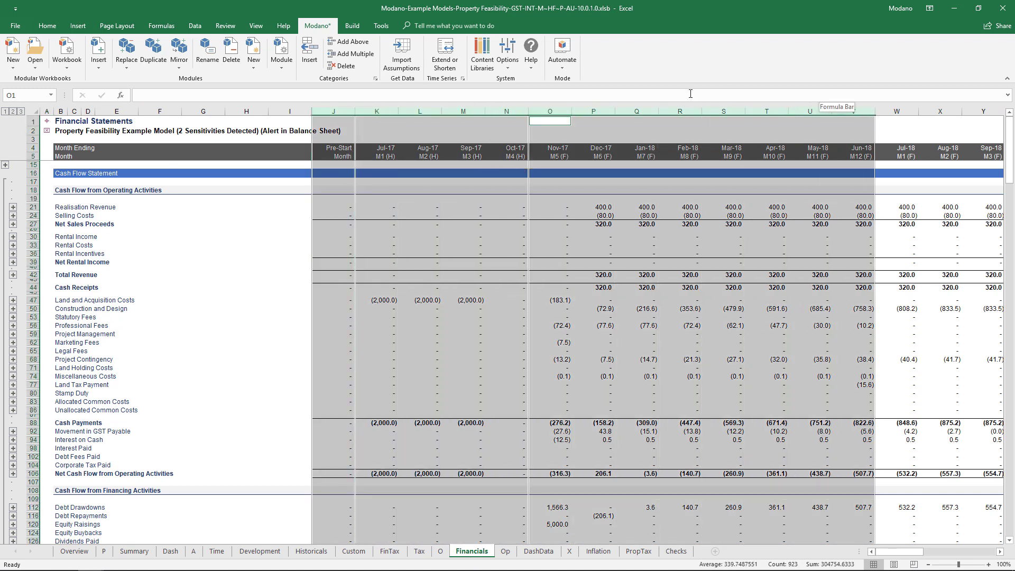
left_click(98, 62)
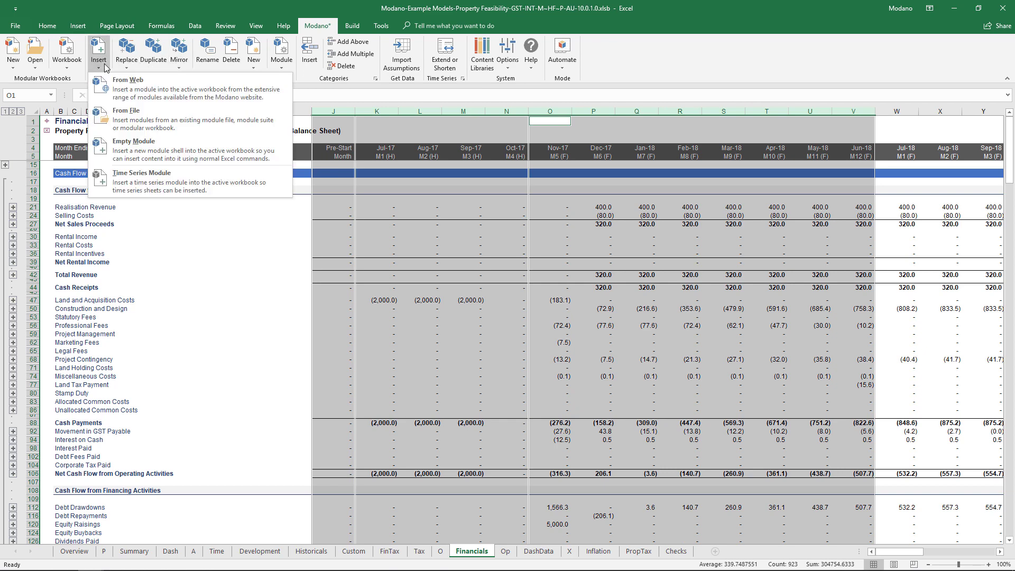
left_click(129, 77)
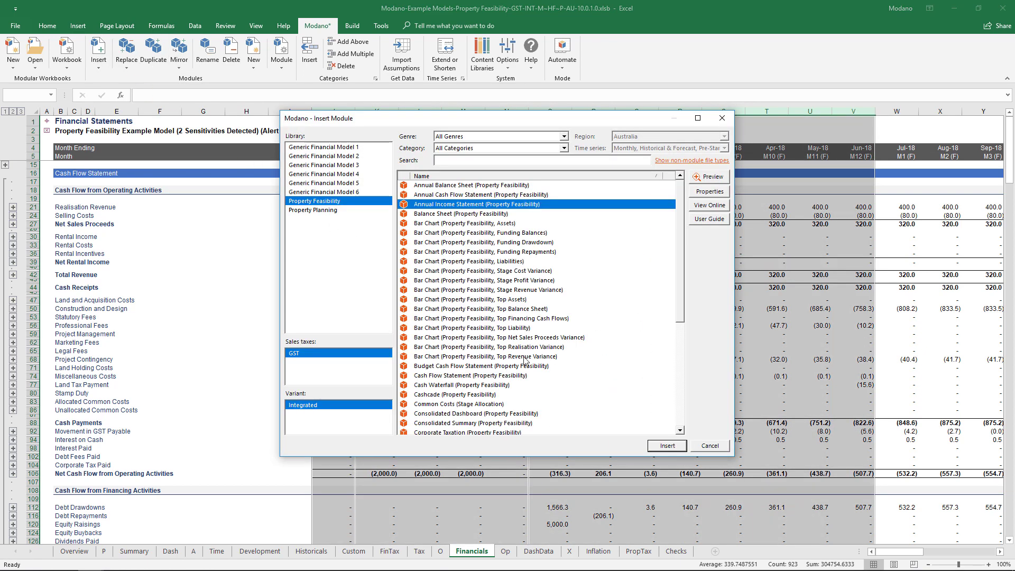
left_click(659, 446)
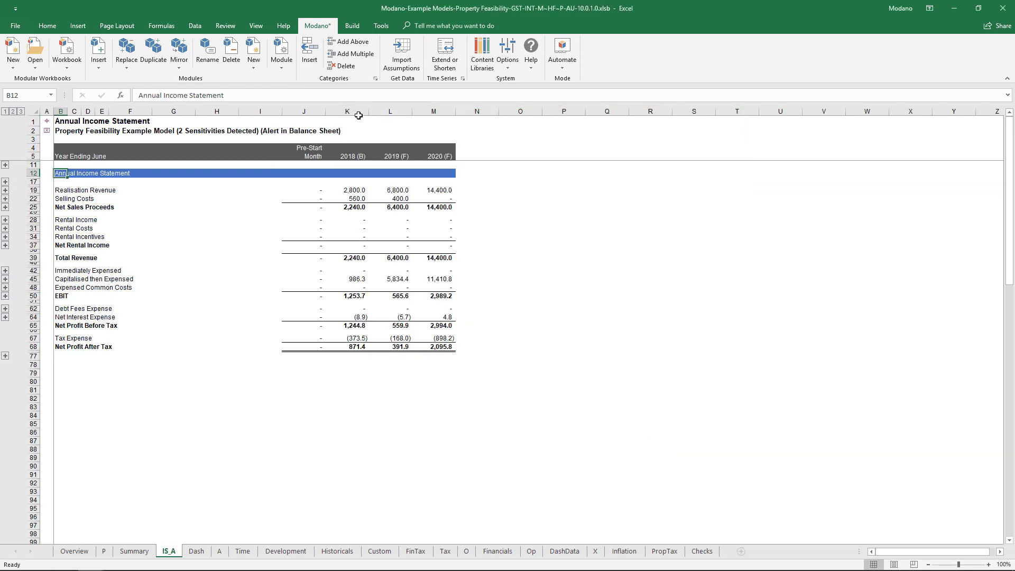
left_click(355, 112)
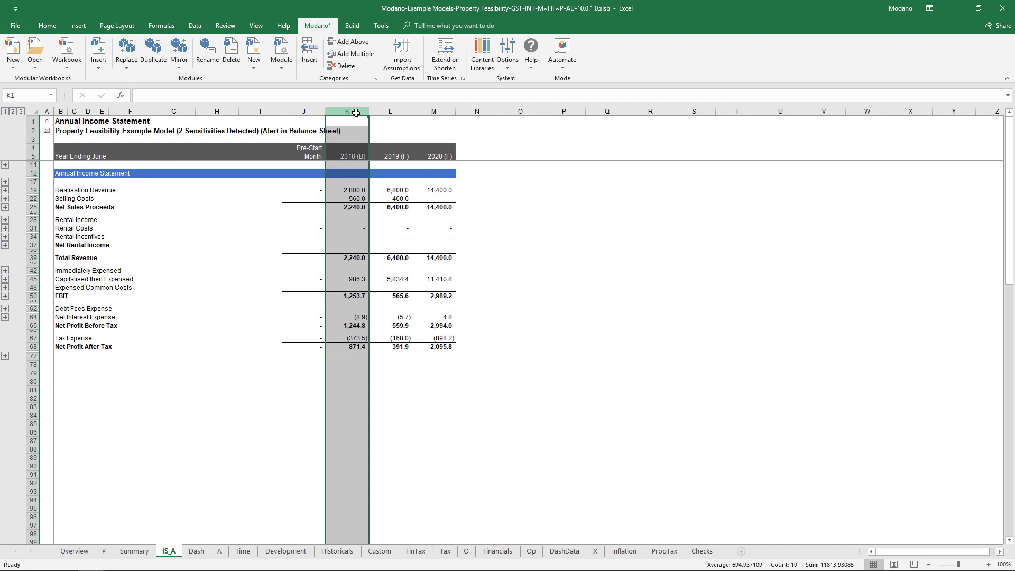
left_click(134, 553)
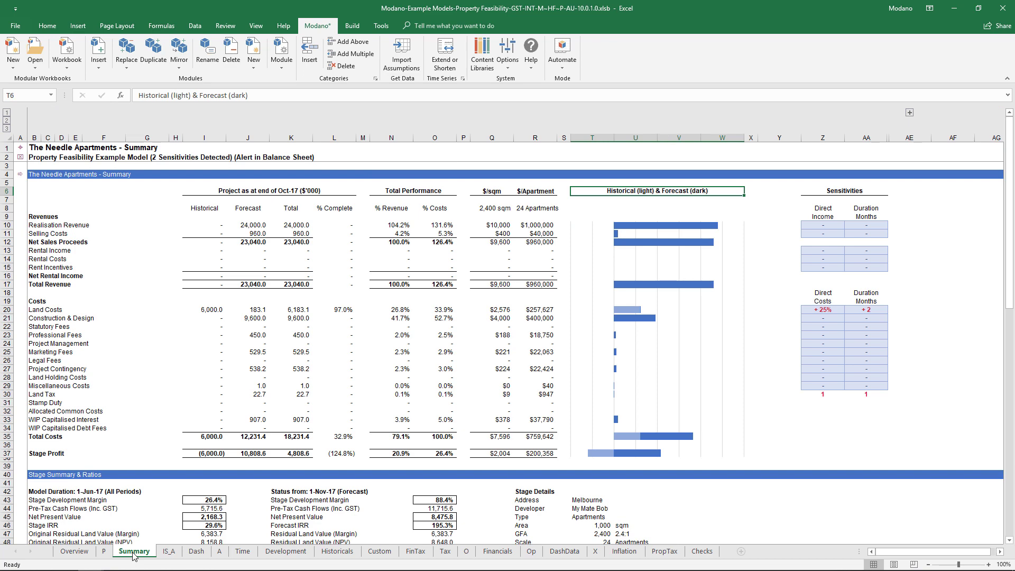
Step: Review the stage ratio blocks and the Historical & Forecast chart on the Summary sheet
scroll(136, 459, "down", 9)
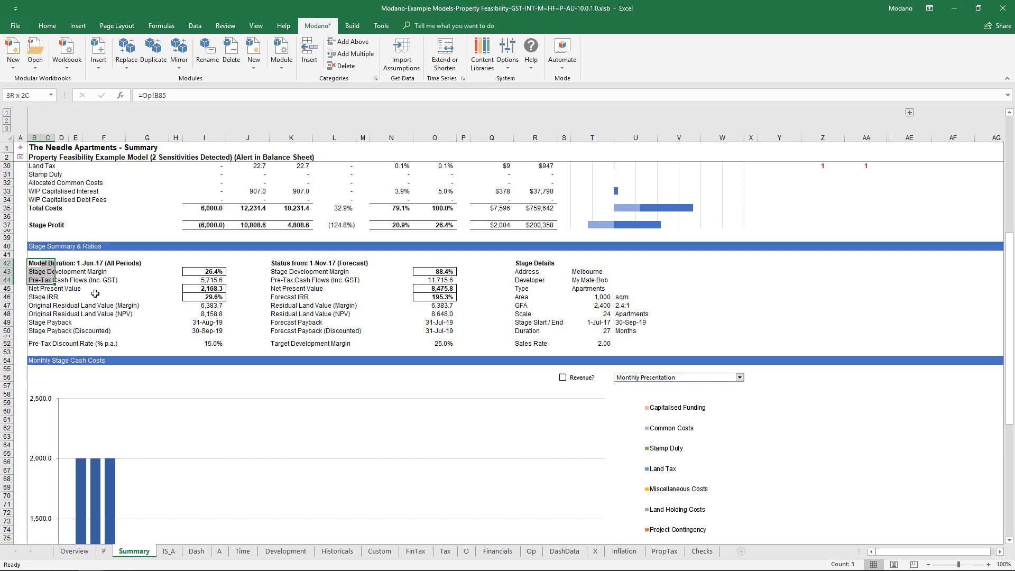
left_click_drag(95, 293, 214, 343)
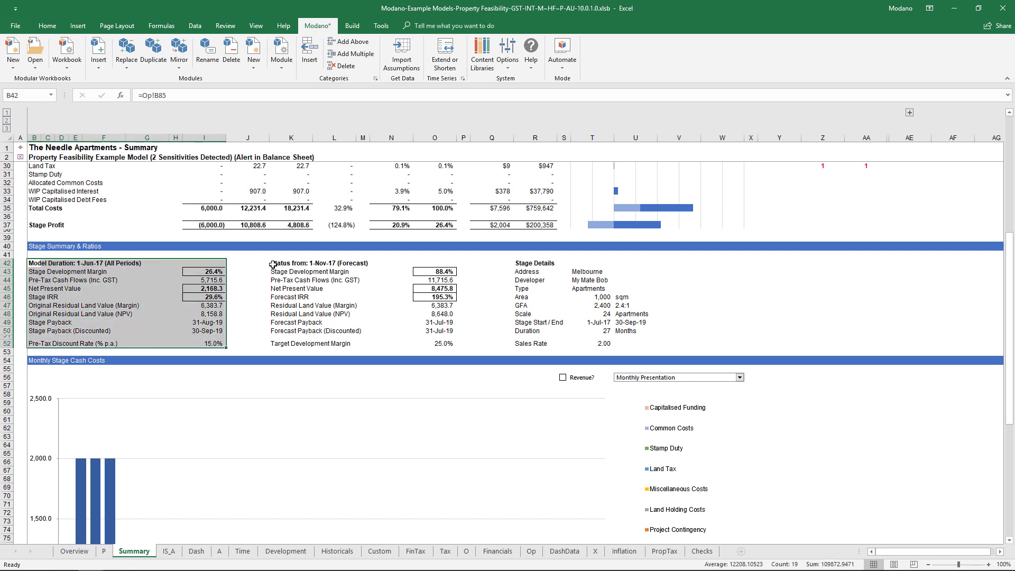
left_click_drag(273, 265, 436, 344)
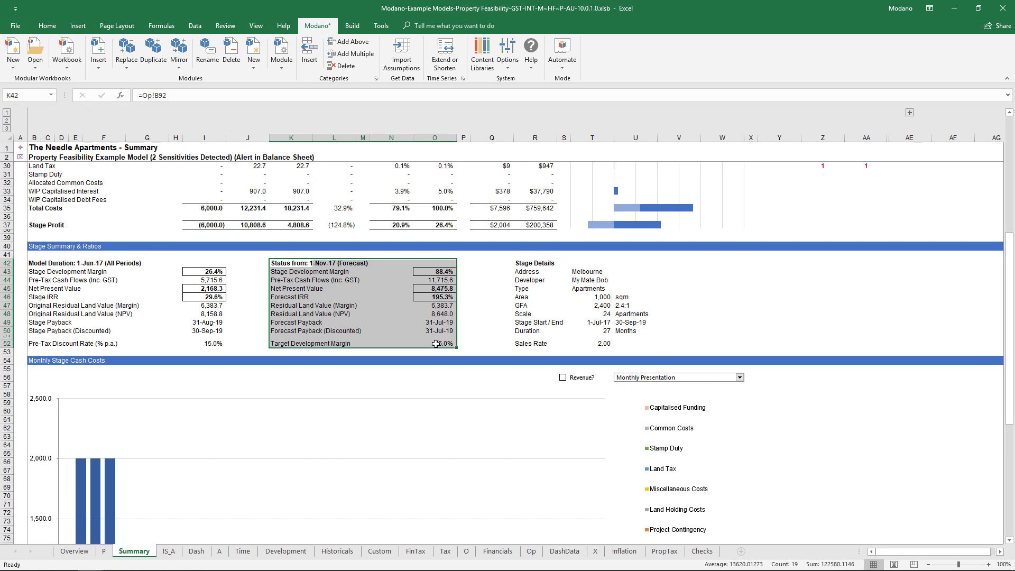
scroll(436, 343, "up", 9)
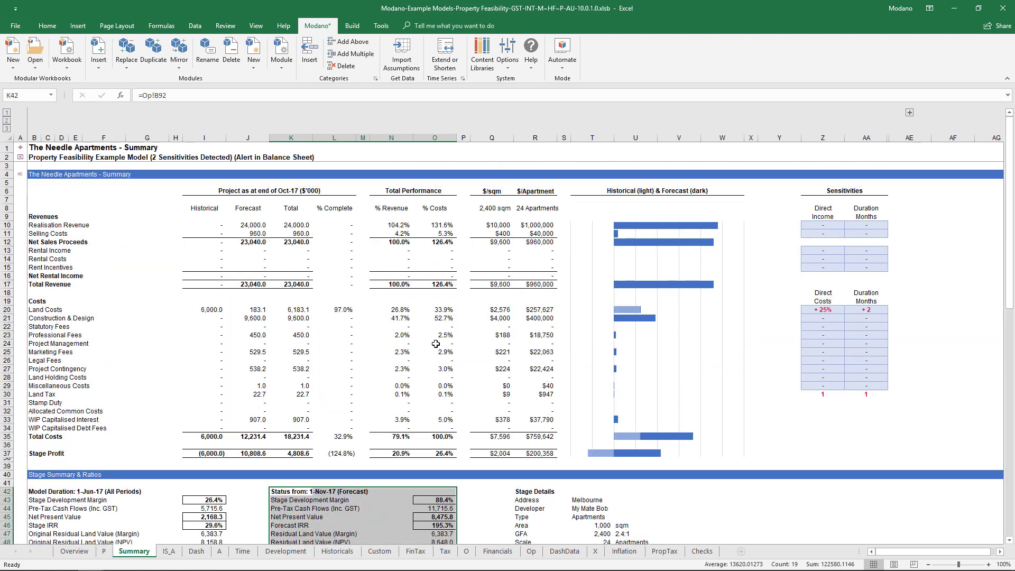
left_click(630, 190)
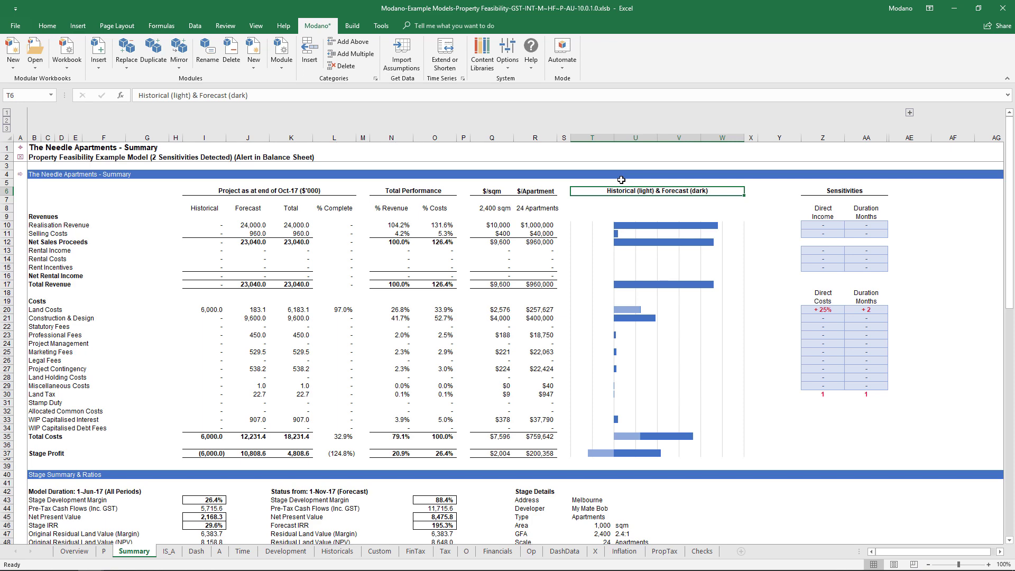
Step: Open Project Manager from the Build tab over the Financial Statements sheet
left_click(496, 552)
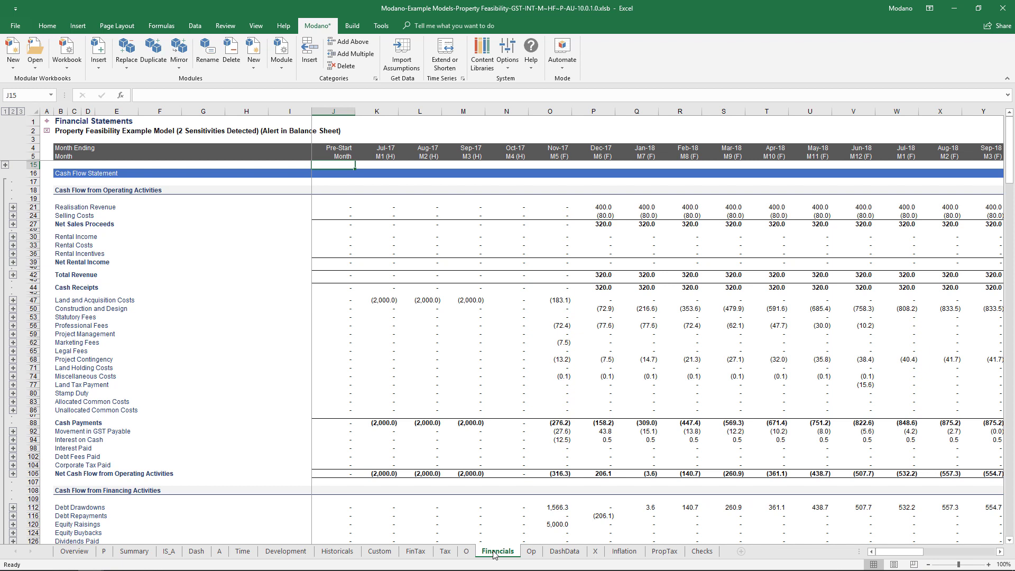
left_click(352, 25)
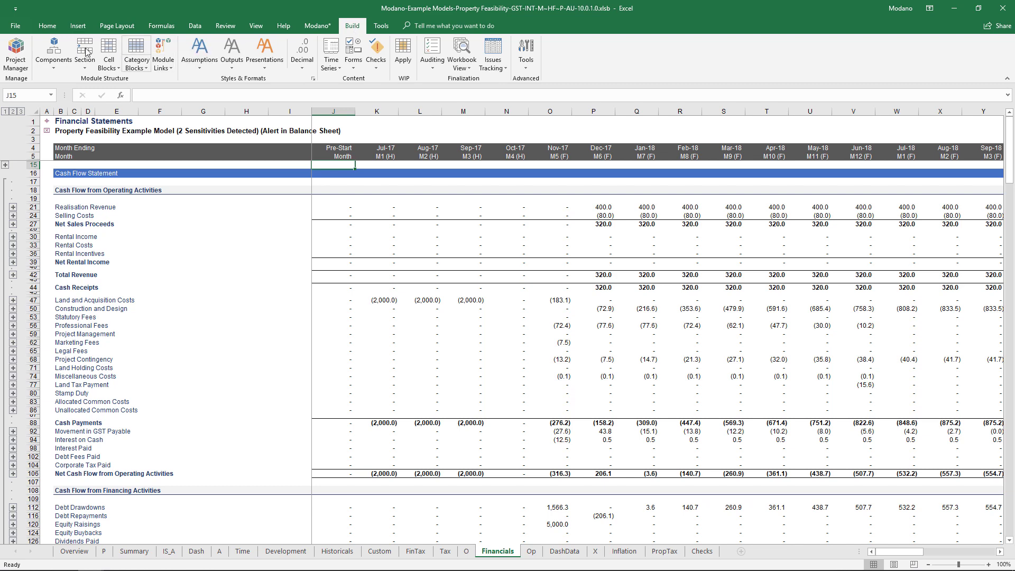
left_click(16, 52)
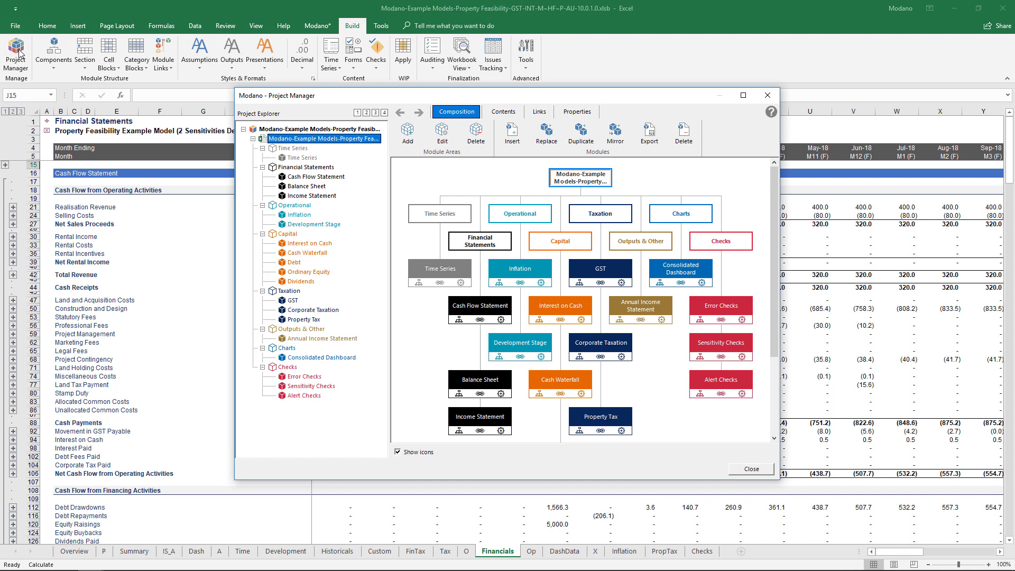
Step: Mirror the Development Stage module with a mirror count of 3, creating Dev_2 to Dev_4
key("Escape")
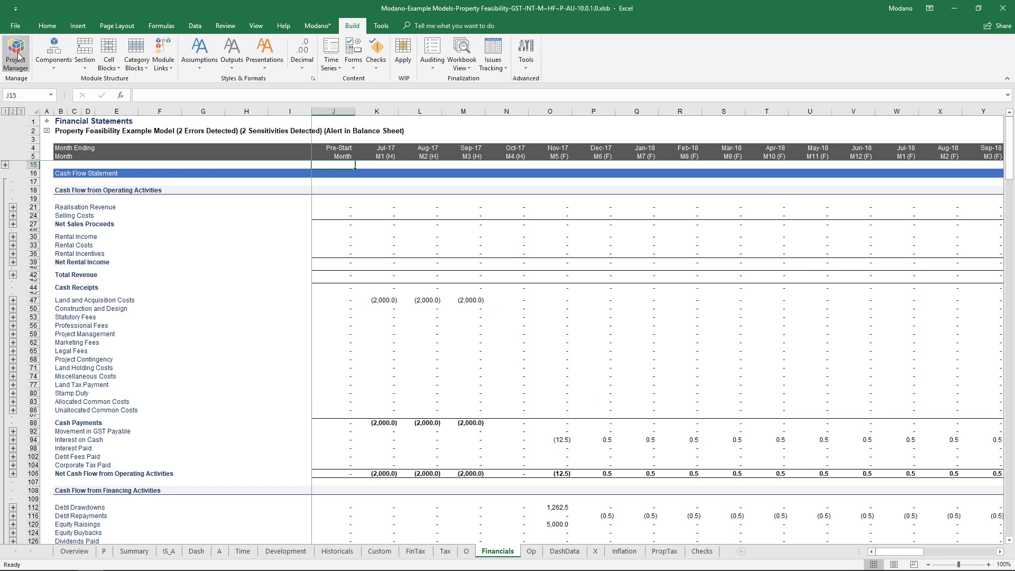
left_click(318, 25)
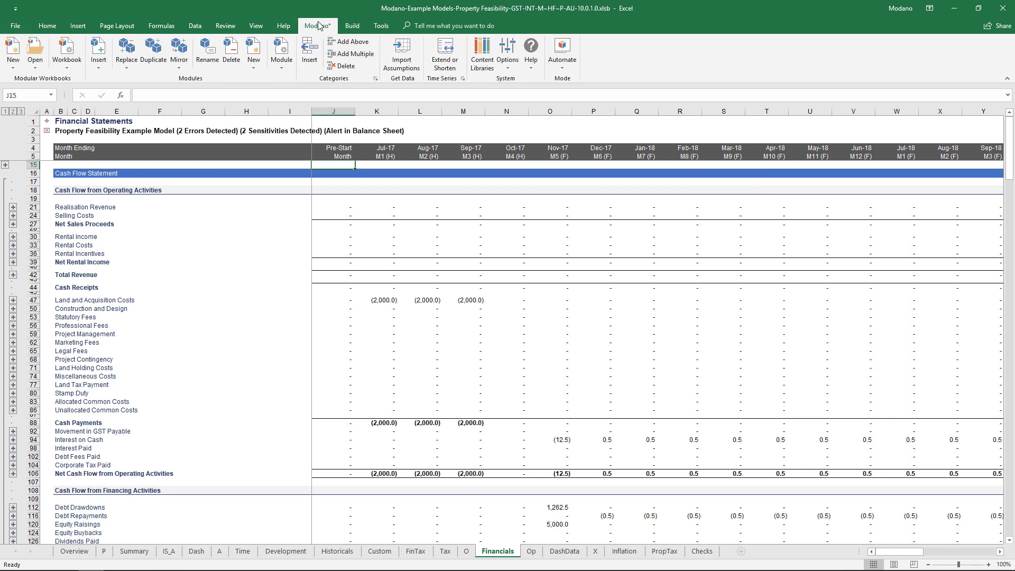
left_click(176, 49)
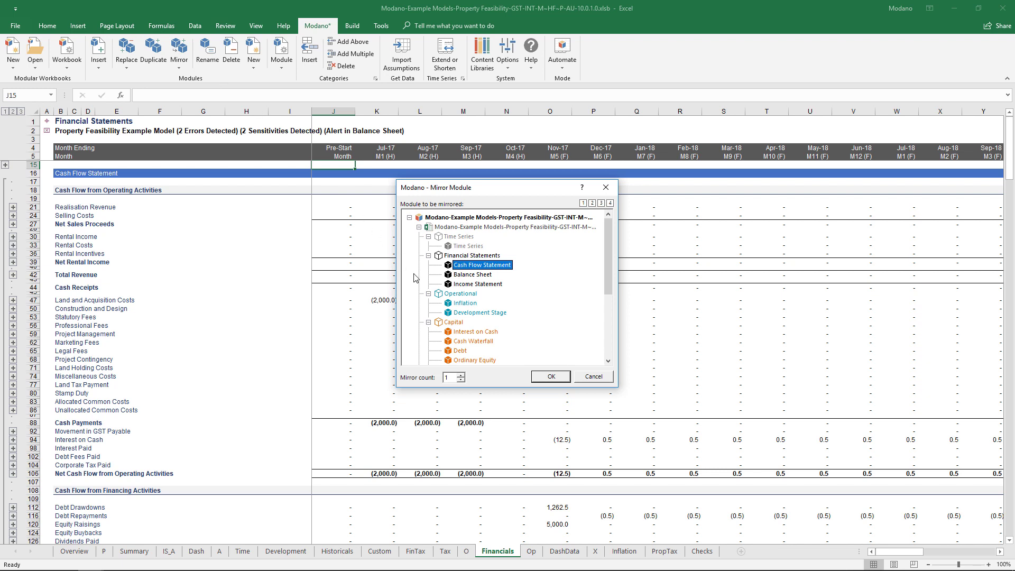
left_click(471, 314)
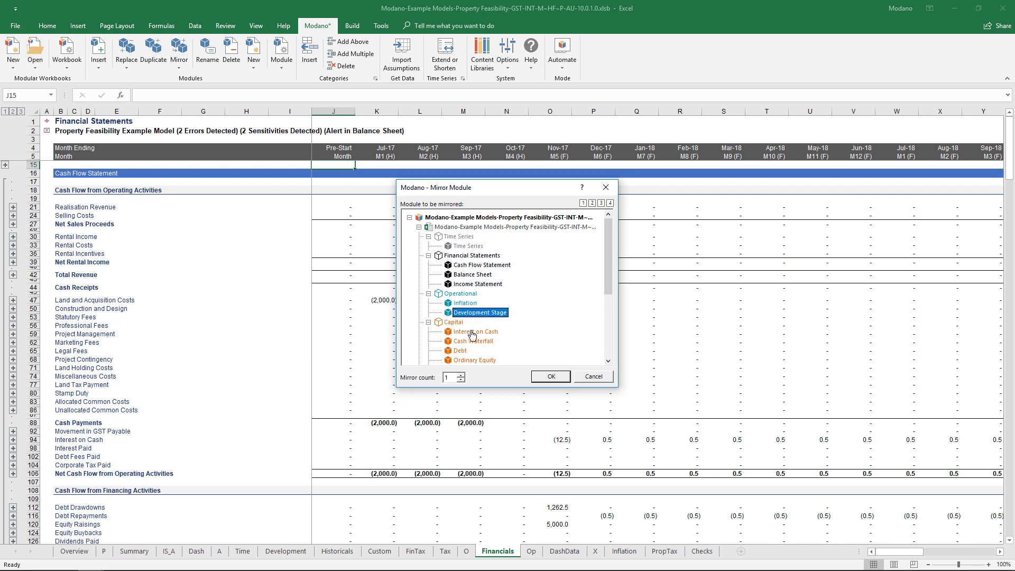
left_click(461, 375)
left_click(461, 376)
left_click(536, 376)
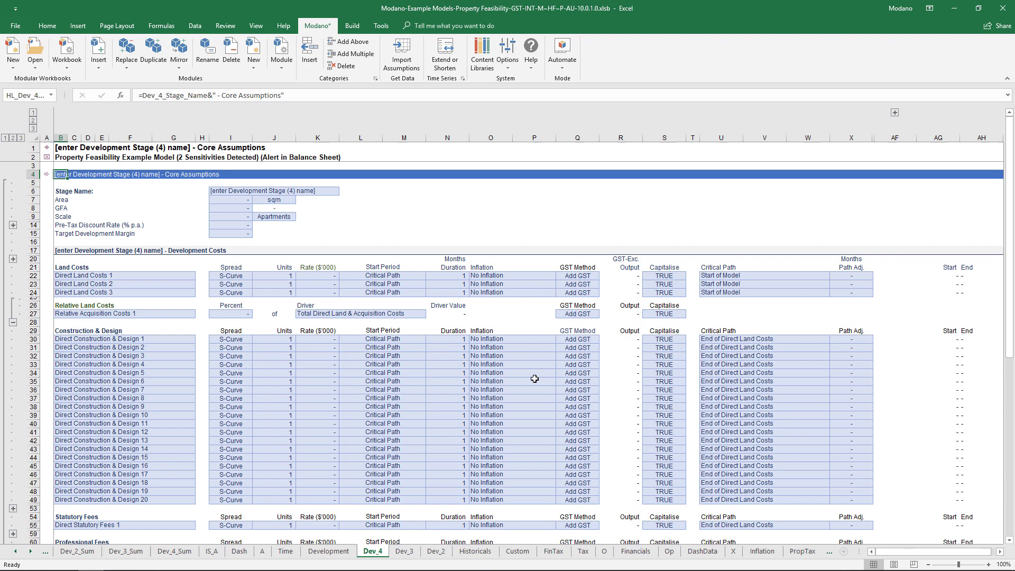
Step: Delete Construction & Design cost items 3 to 15 on Dev_4, leaving seven lines
left_click_drag(522, 373, 521, 458)
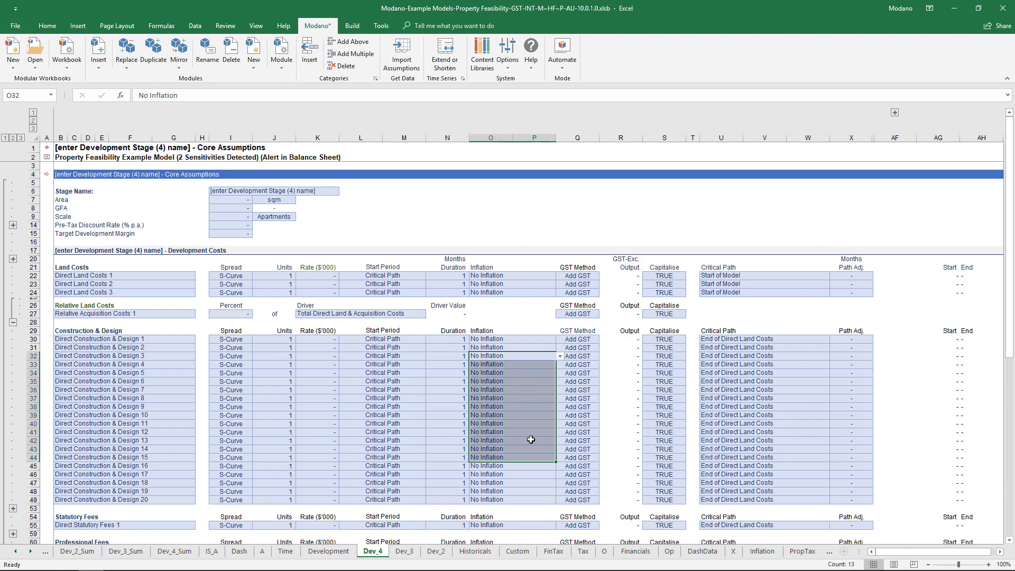
right_click(530, 440)
left_click(593, 380)
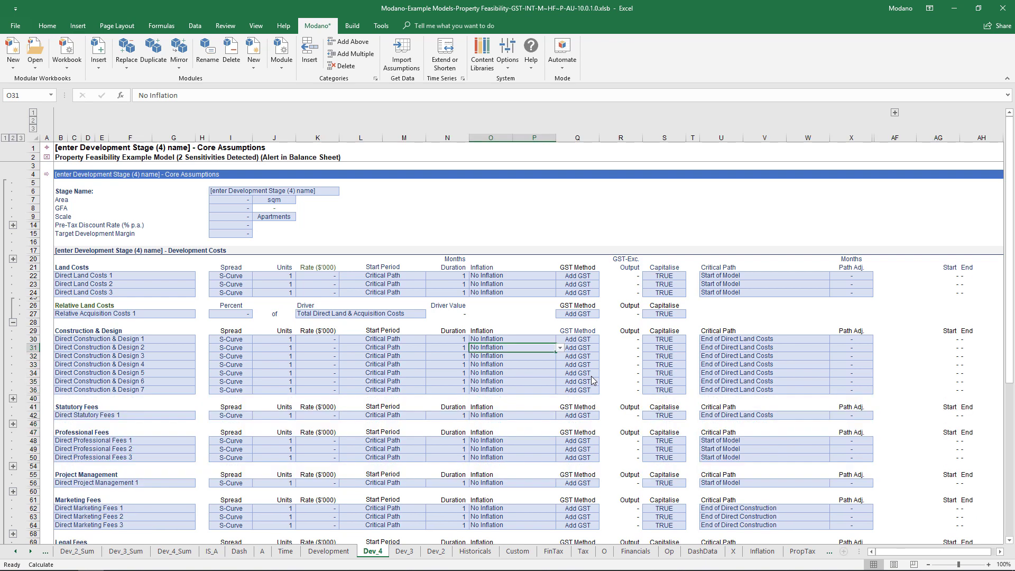
Step: Delete Construction & Design categories in rows 31–48 on Dev_3, leaving two, then view Financials
left_click(403, 551)
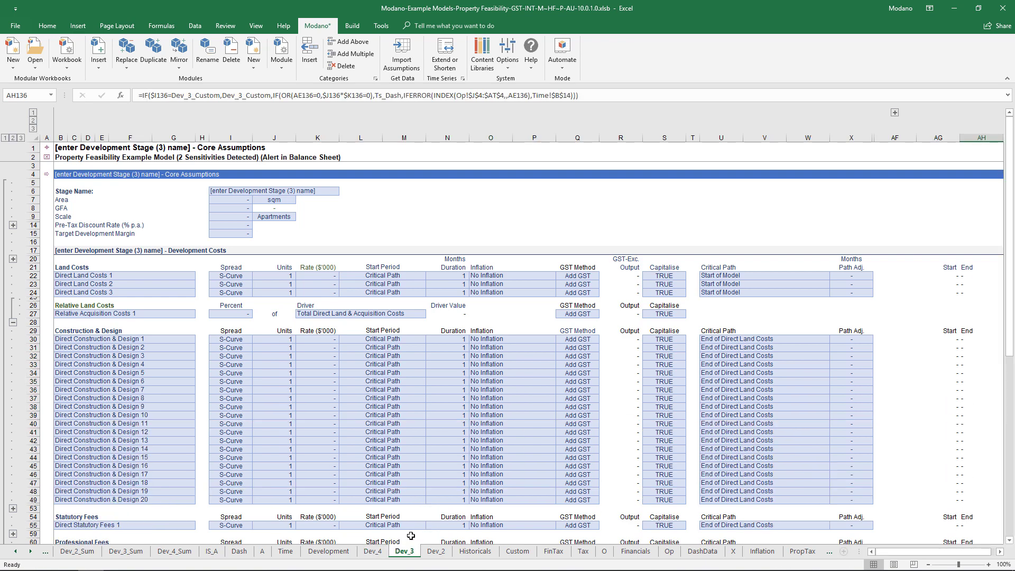
left_click_drag(404, 491, 393, 347)
right_click(394, 347)
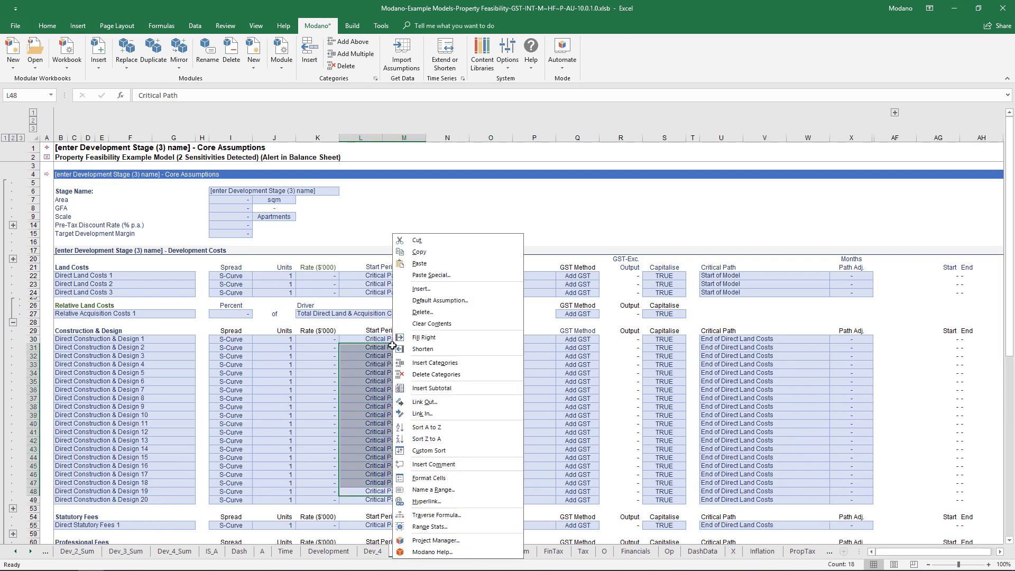
left_click(422, 374)
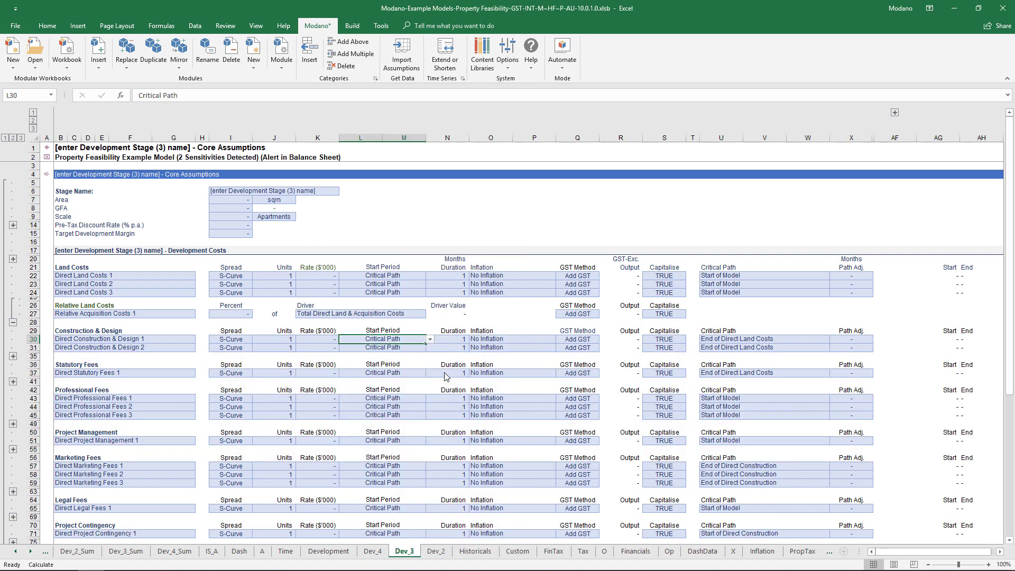
left_click(635, 550)
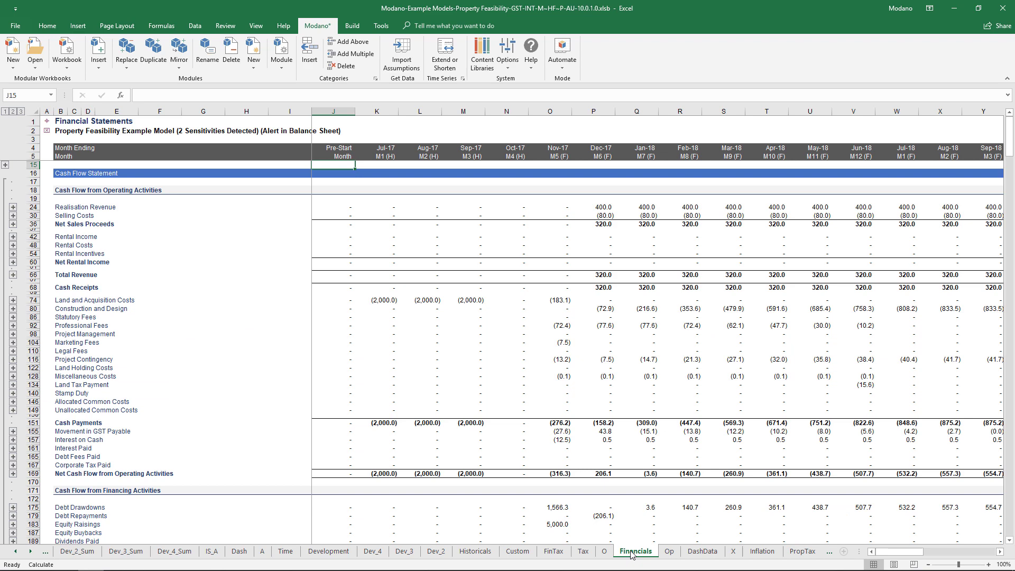
Step: Expand the cash flow to outline level 3 and collapse the period date rows above it
left_click(21, 111)
left_click(5, 170)
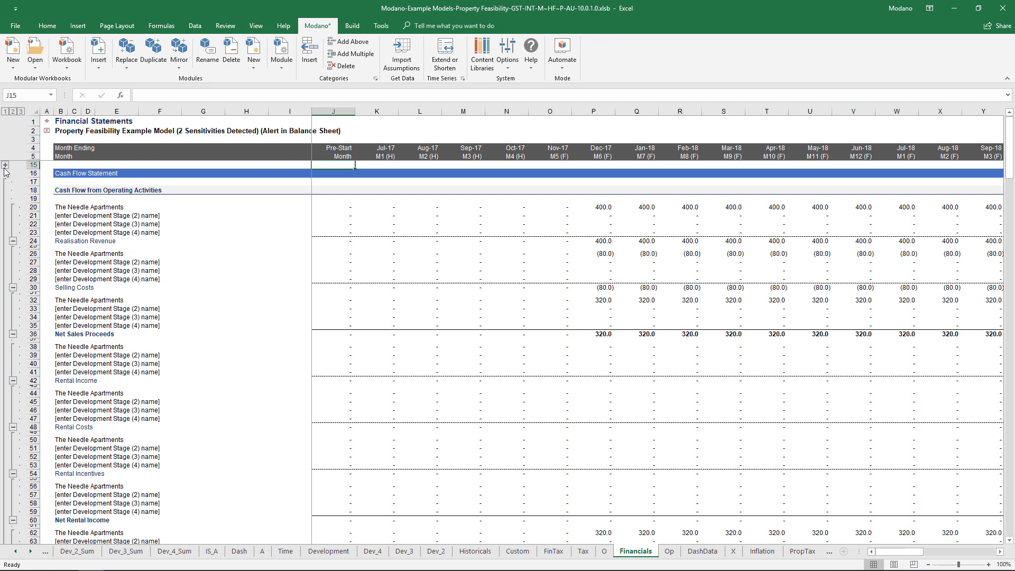
Step: Insert the Common Costs (Stage Allocation) module and follow its links to the Historicals and Custom assumptions
left_click(97, 69)
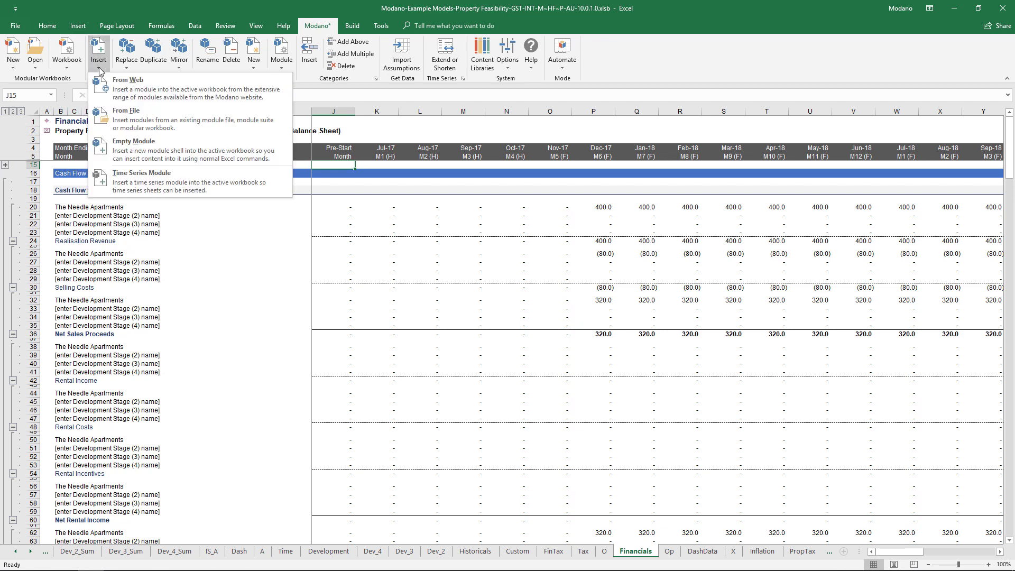
left_click(138, 94)
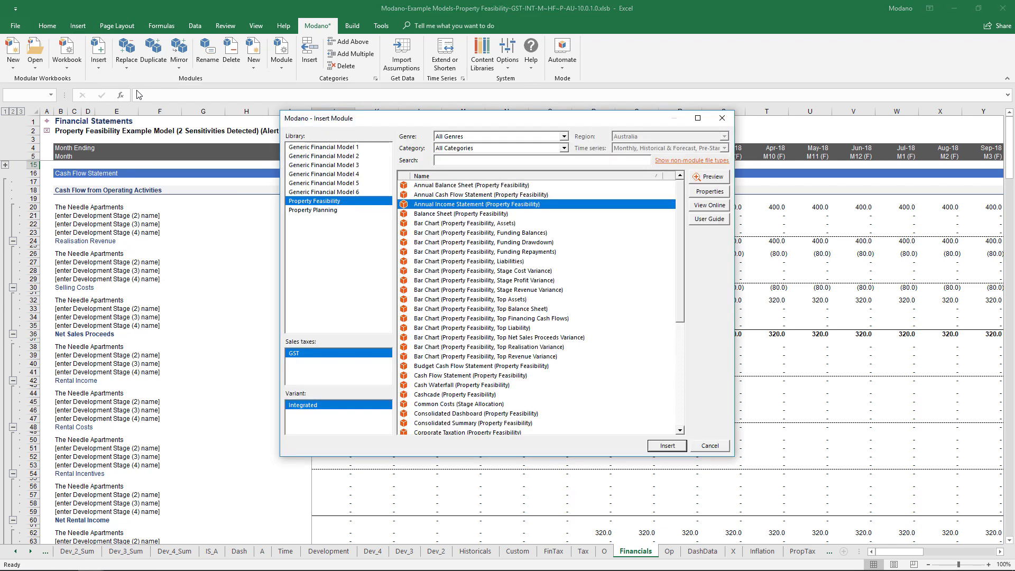
left_click(484, 404)
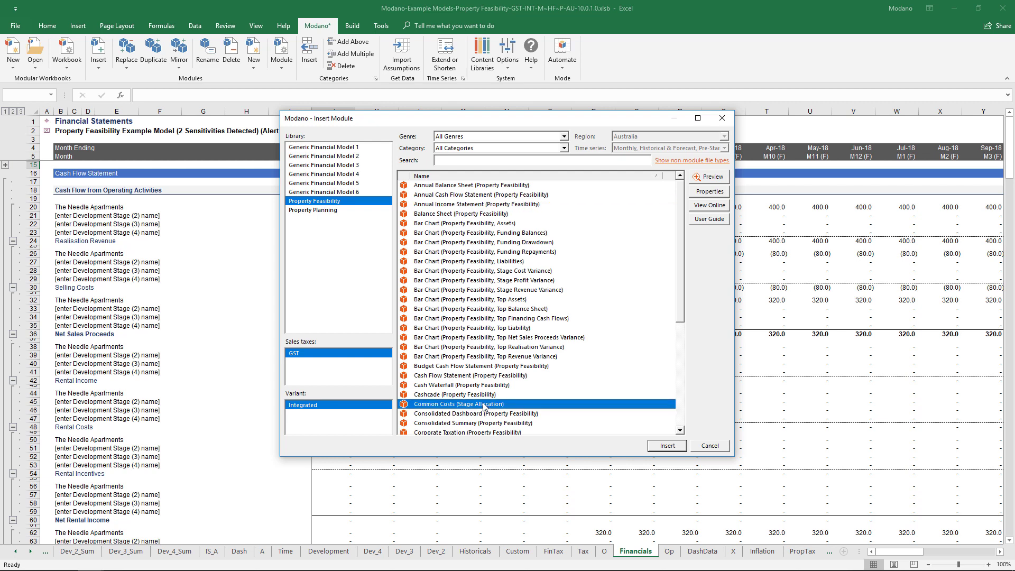
left_click(666, 445)
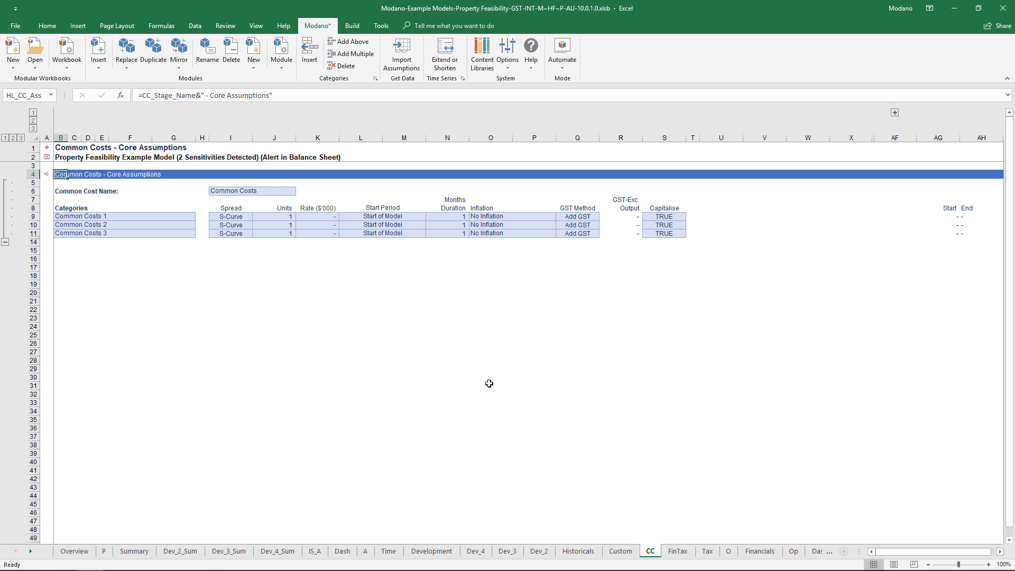
left_click(48, 175)
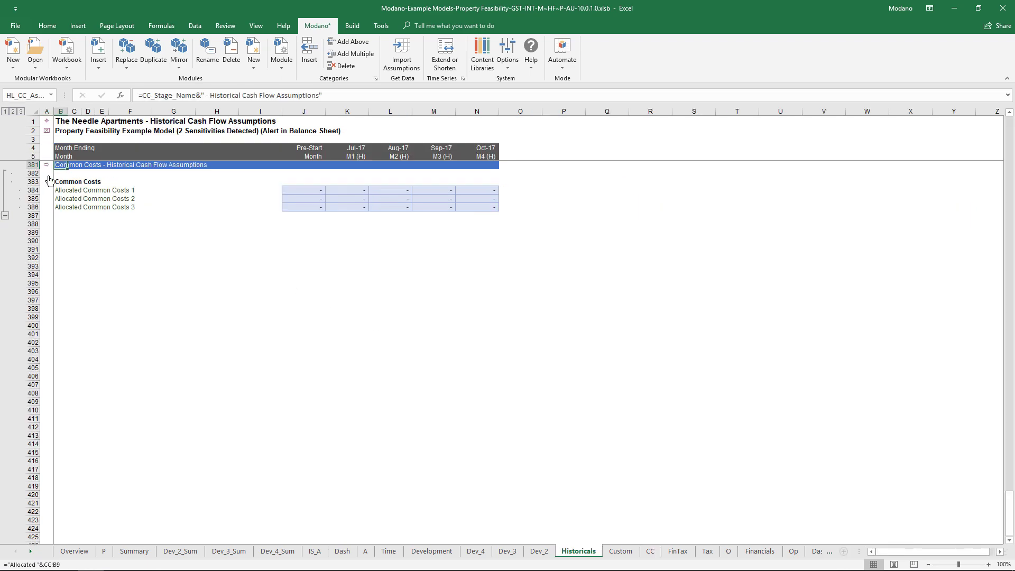
left_click(46, 165)
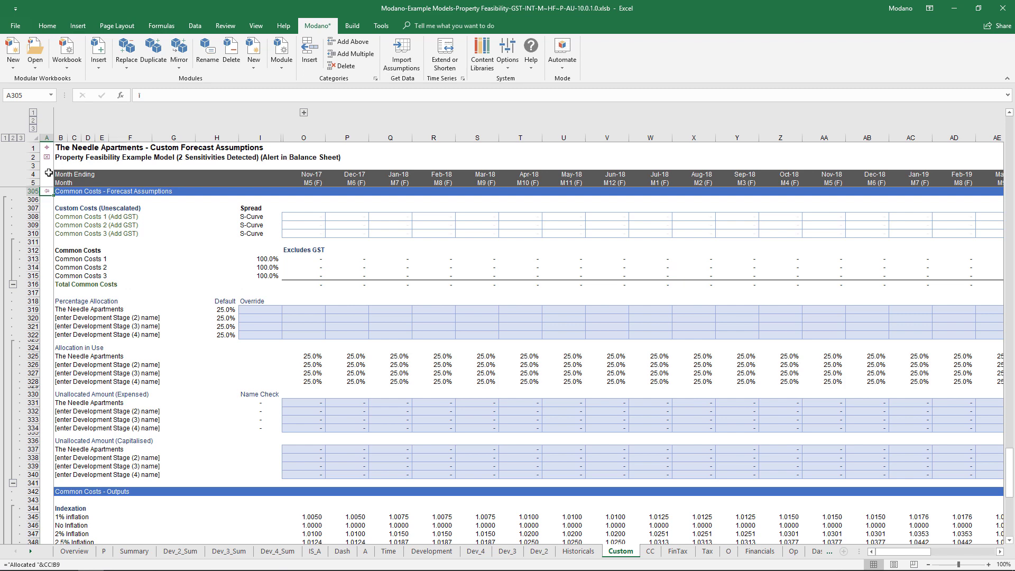
Step: Insert the Consolidated Dashboard (Property Feasibility) module from the web library as sheet DB_2
left_click(99, 55)
left_click(136, 94)
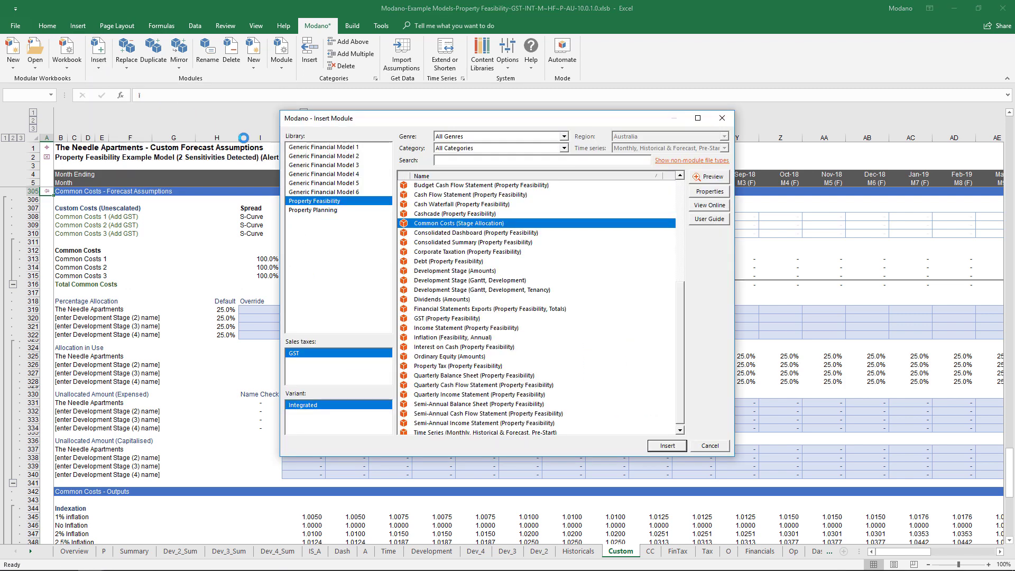
left_click(449, 233)
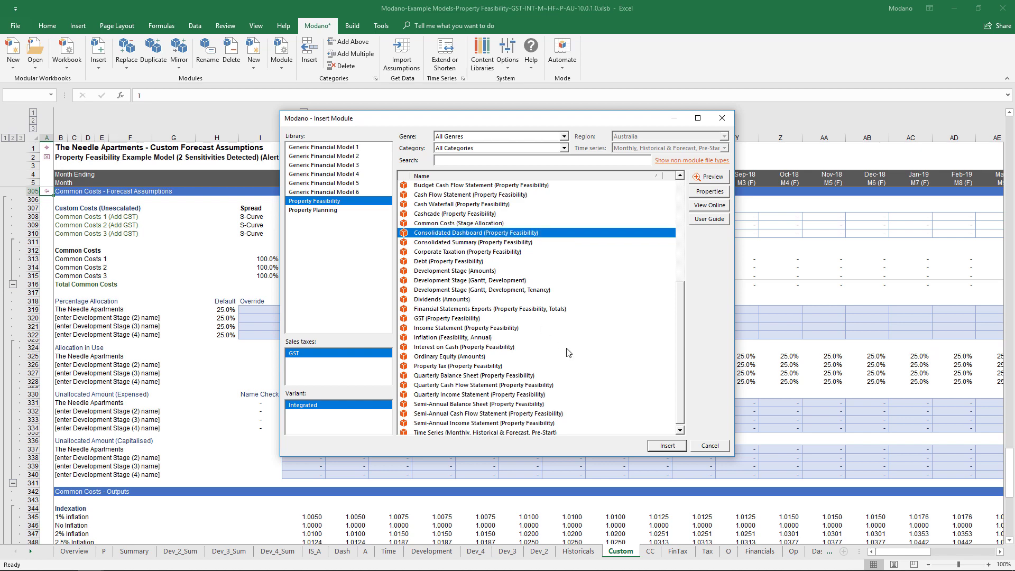
left_click(657, 447)
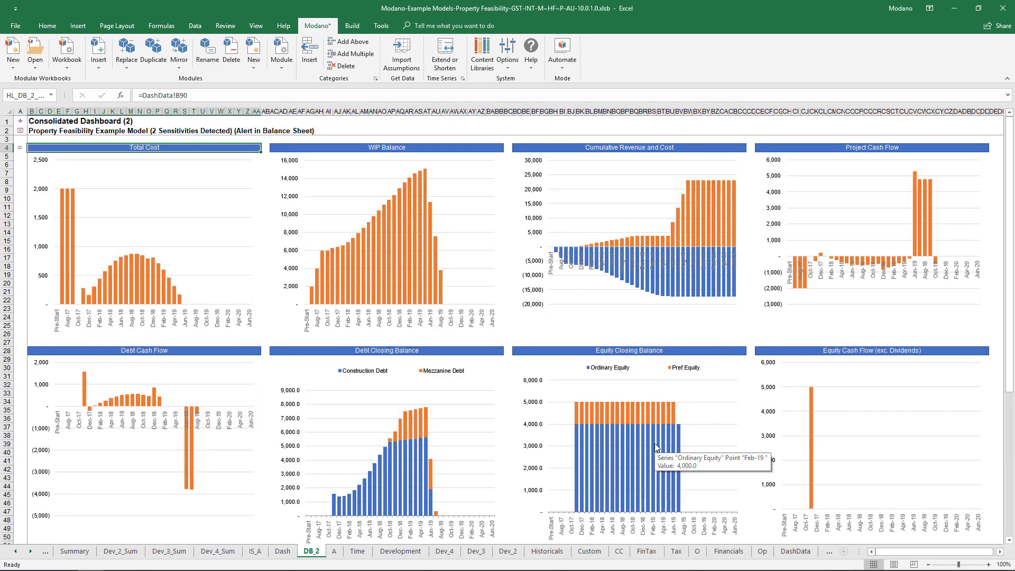
Step: Insert the Bar Chart (Property Feasibility, Top Assets) module from the web library as a TopAsset sheet
left_click(97, 67)
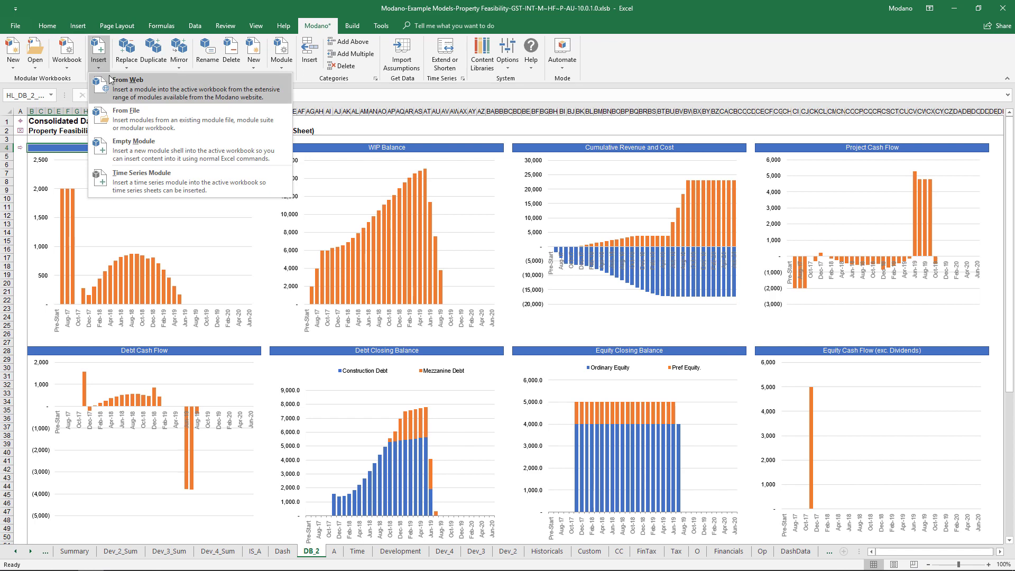
left_click(109, 79)
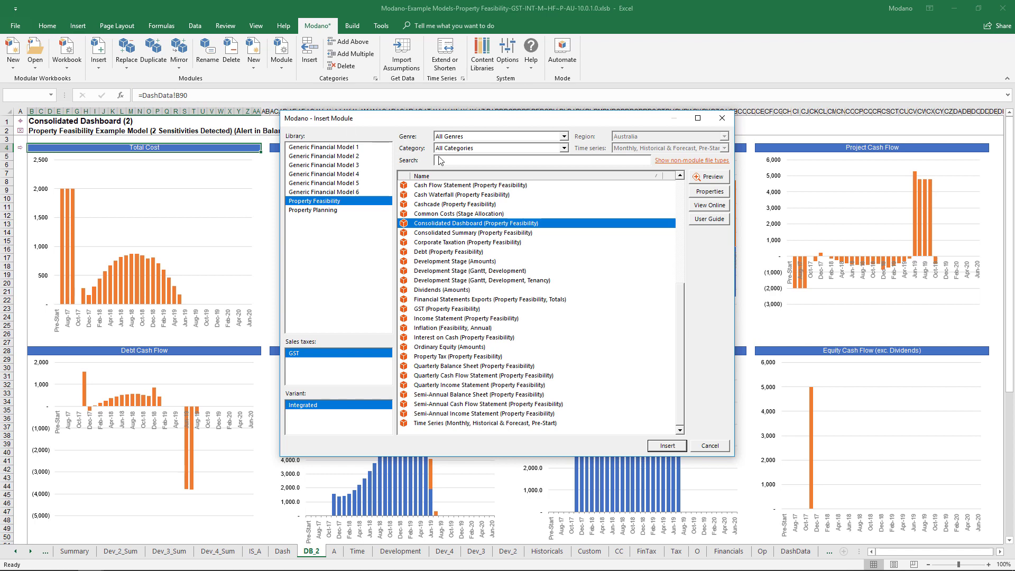
scroll(678, 198, "up", 7)
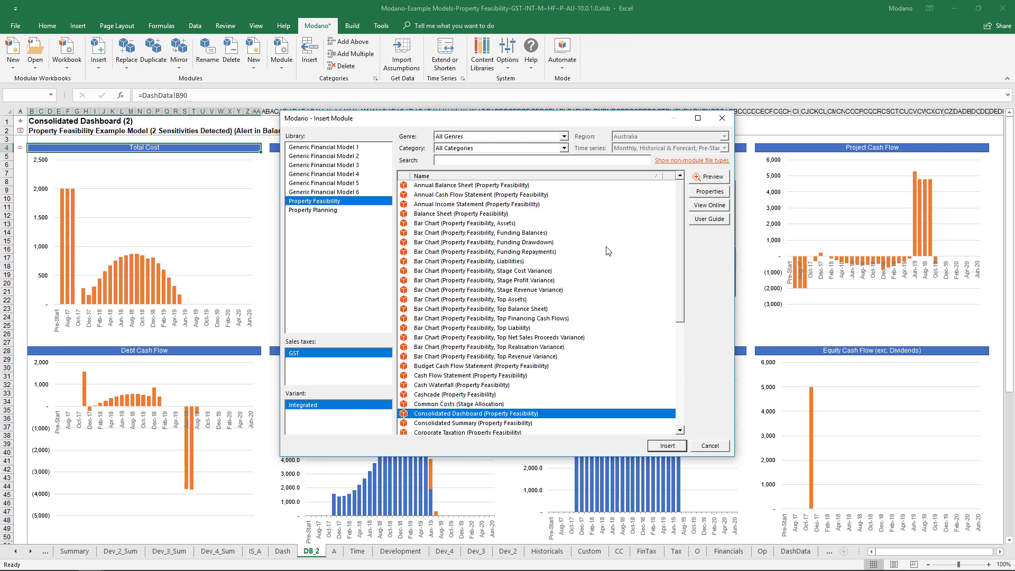
left_click(505, 299)
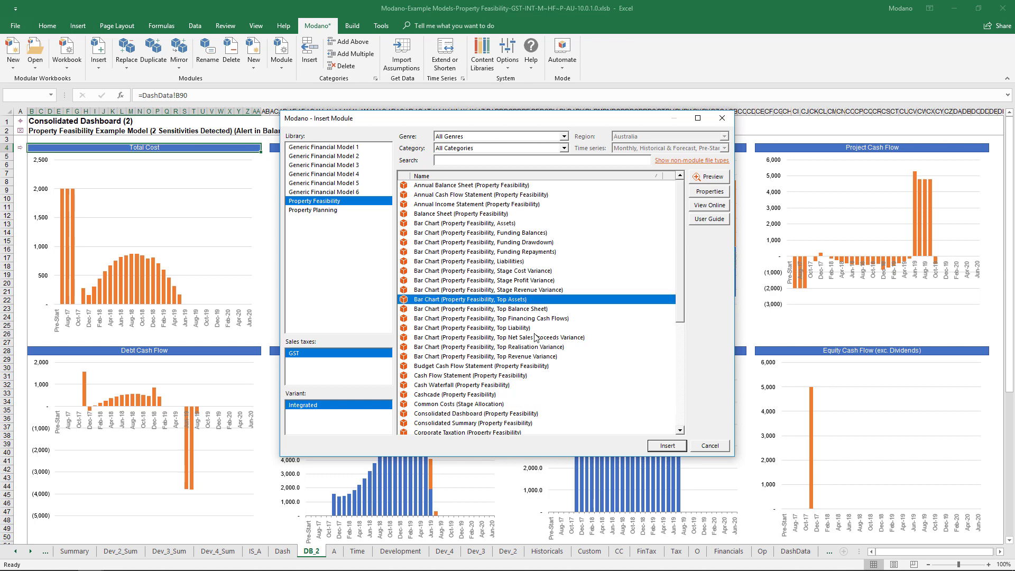
left_click(673, 449)
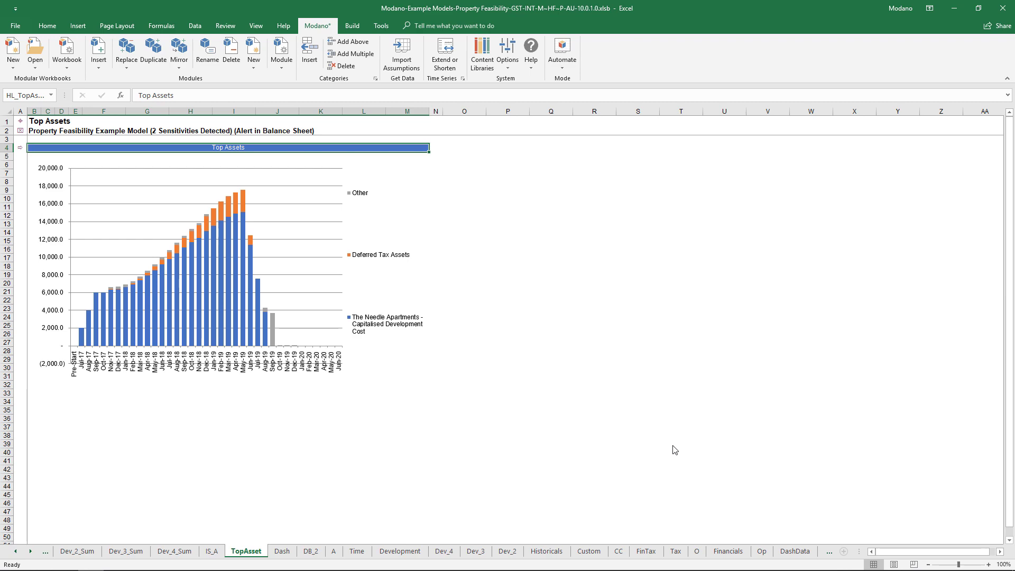
Step: On the FinTax Capital sheet, insert a new Debt 3 category after the Mezzanine Debt row
left_click(645, 551)
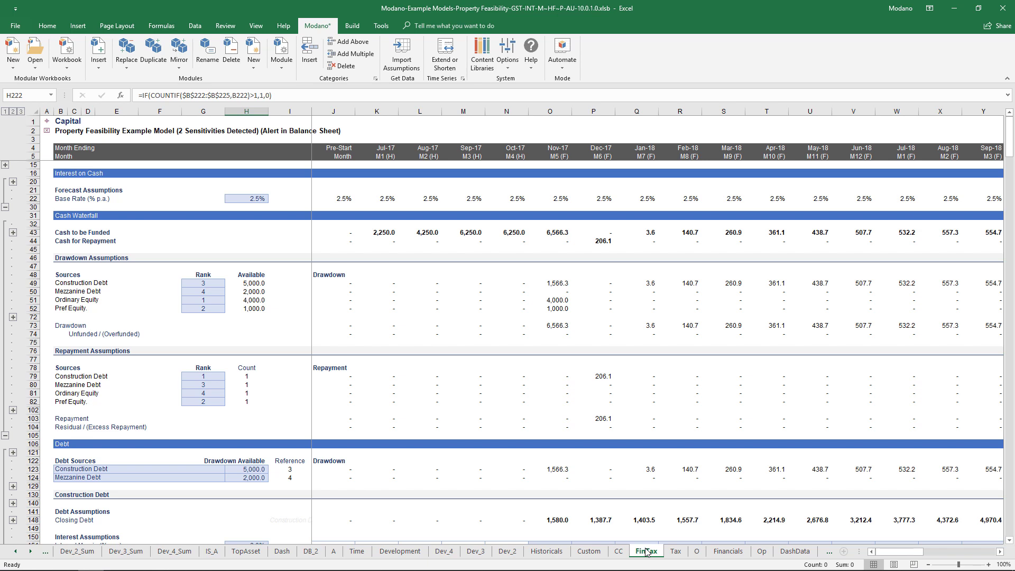
left_click(526, 478)
right_click(526, 477)
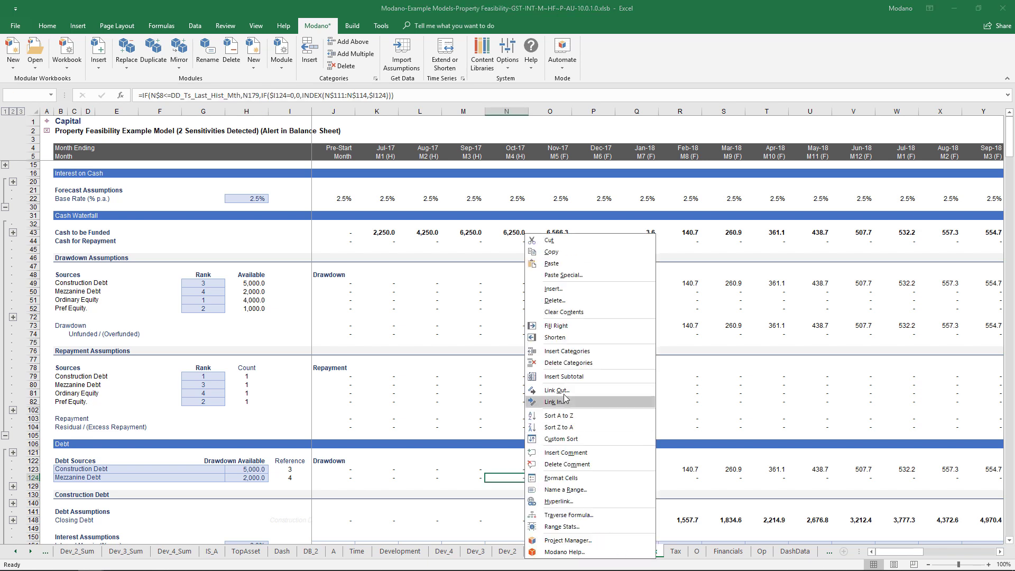
left_click(588, 352)
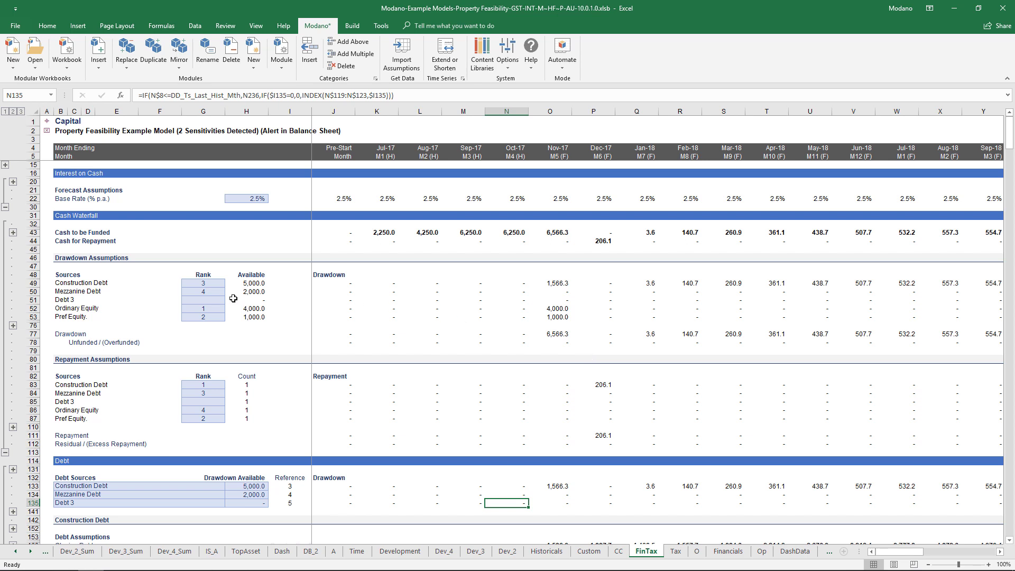
Step: Give Debt 3 drawdown rank 5 and repayment rank 3, and Mezzanine Debt repayment rank 5
left_click(200, 298)
type("5")
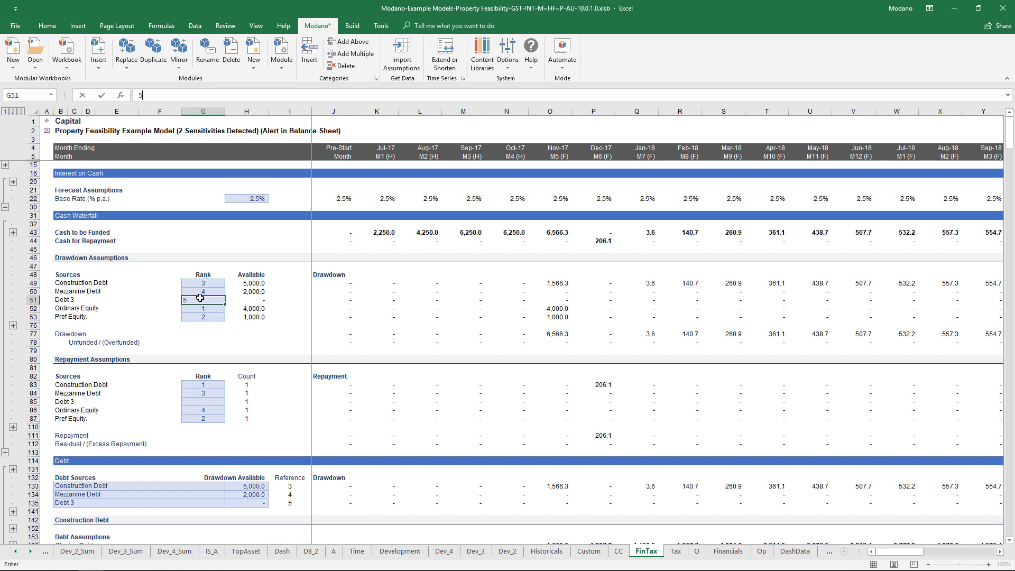
key("Return")
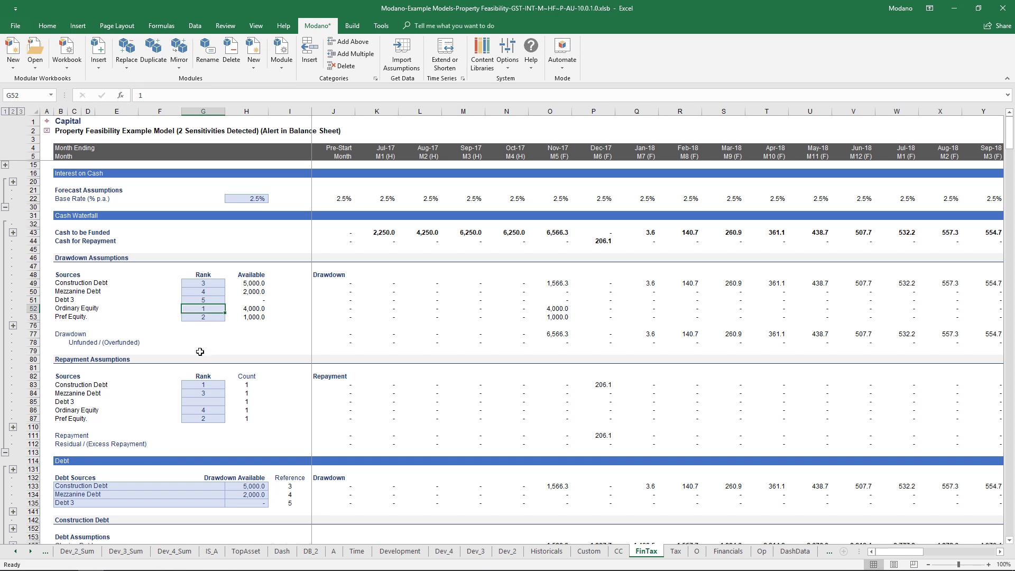
left_click(203, 396)
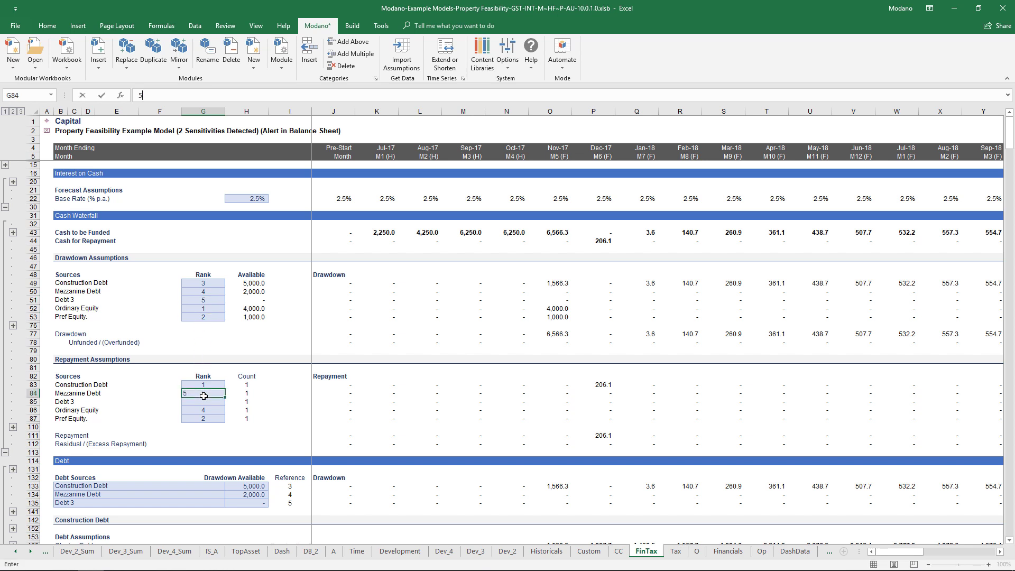
type("5")
key("Return")
type("3")
key("Return")
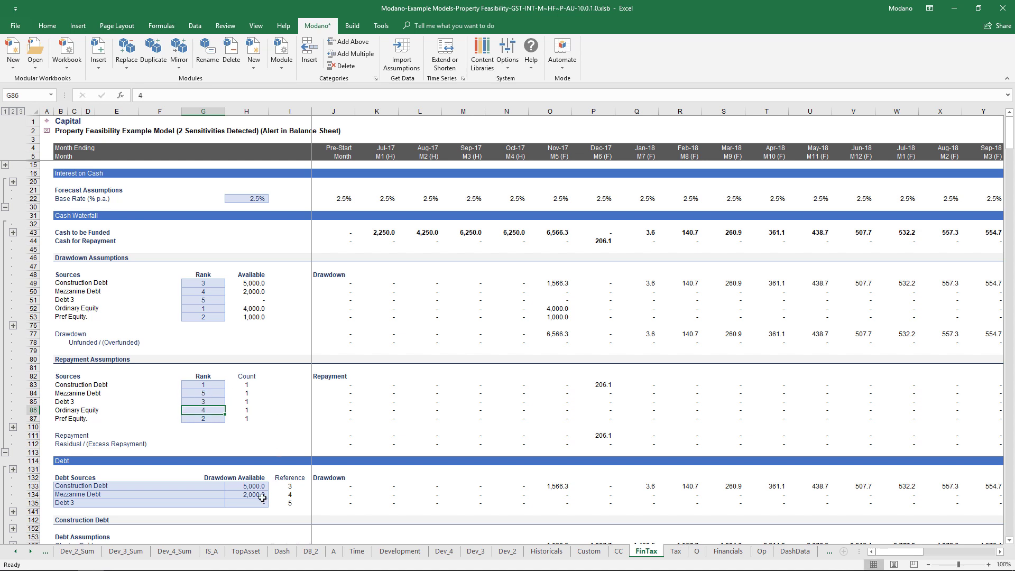
Step: Set 1,000 available for both Mezzanine Debt and Debt 3
left_click_drag(262, 495, 260, 503)
type("1000")
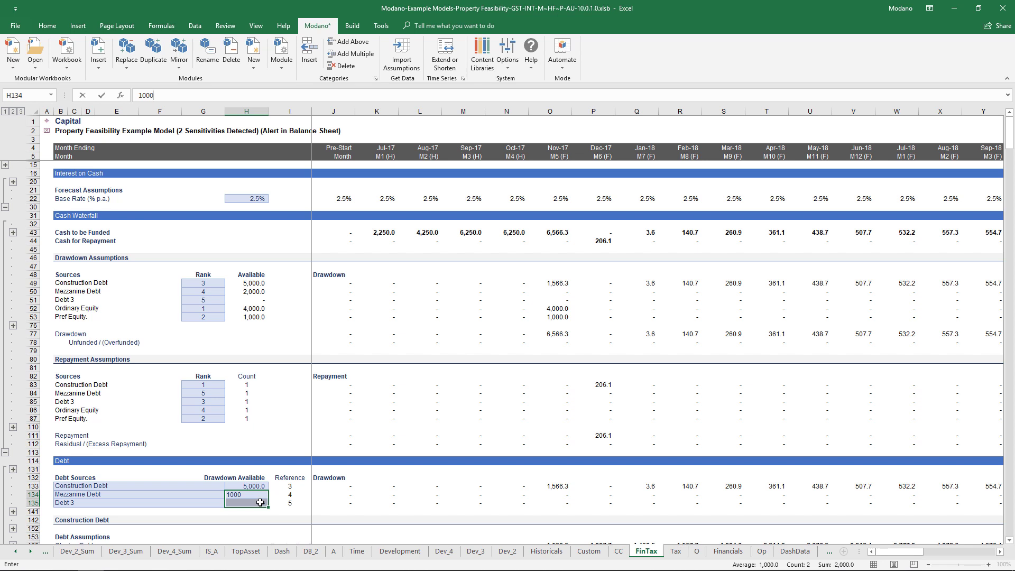
key("ctrl+Return")
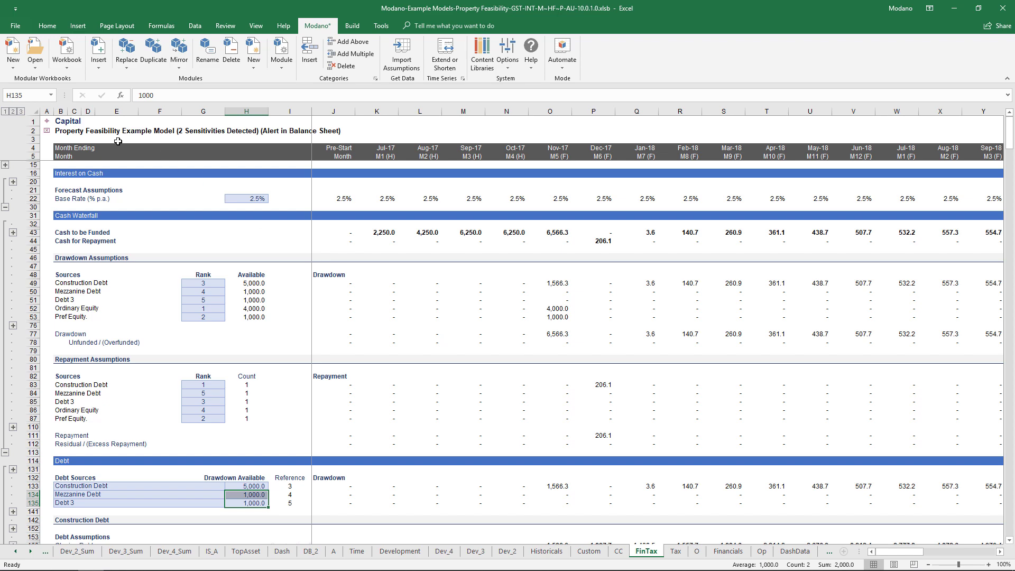
Step: Go from the Overview contents page to the Consolidated Dashboard to check the Debt Closing Balance chart
left_click(47, 122)
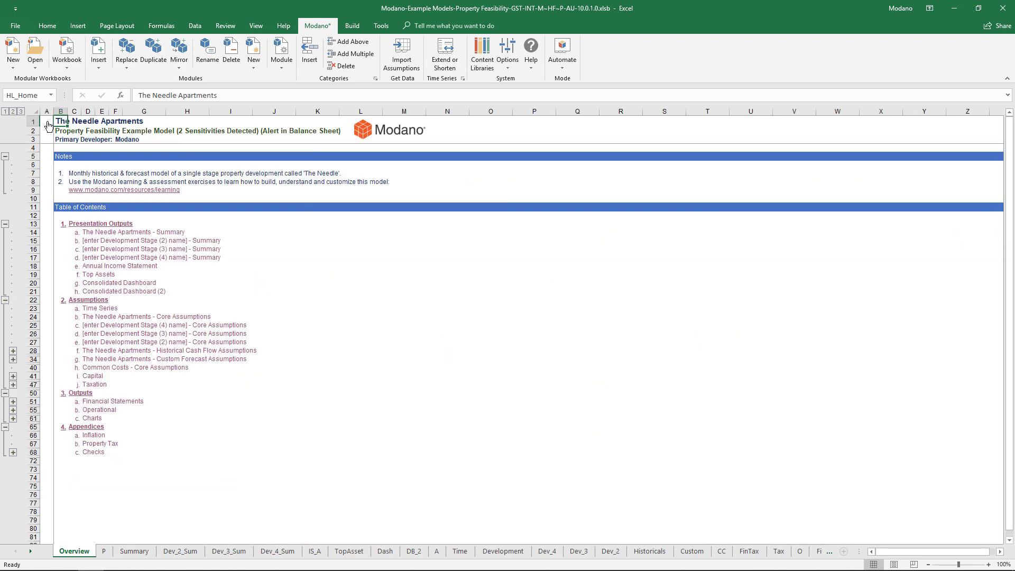
left_click(148, 285)
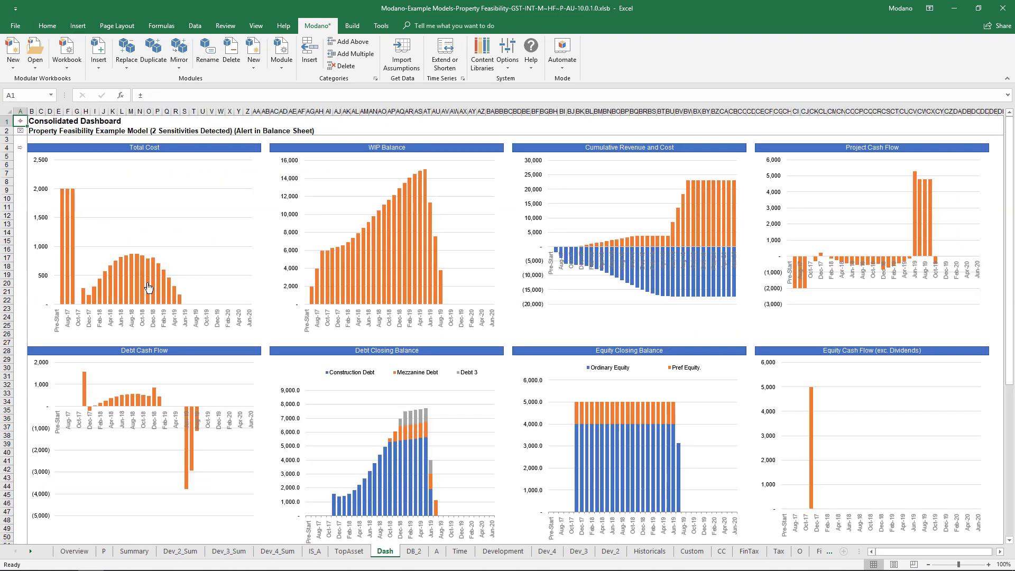